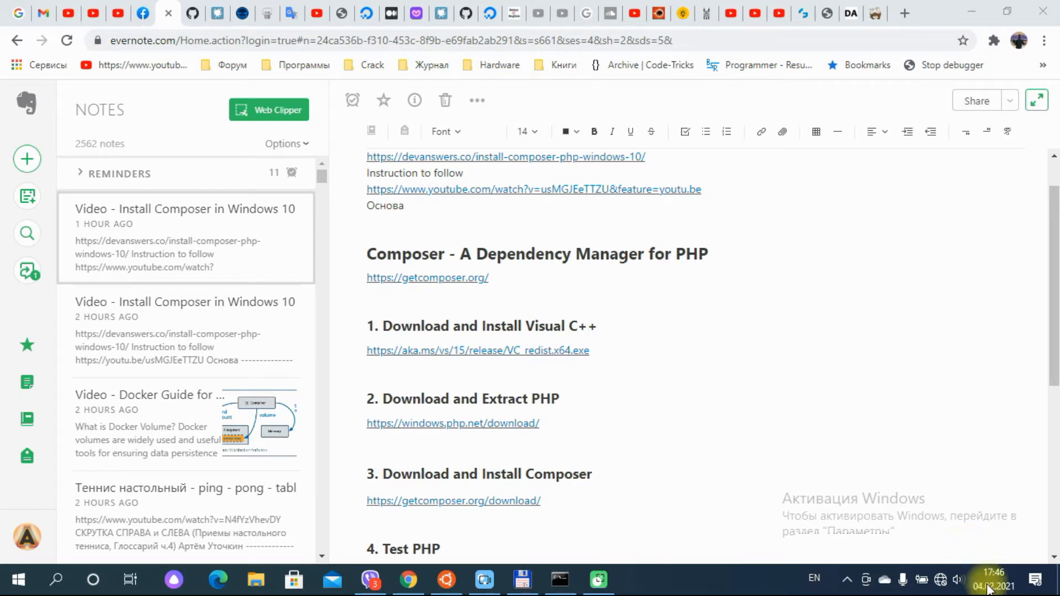
# Switch to the Windows Command Prompt and check for an installed PHP version with php -v.
pyautogui.click(558, 579)
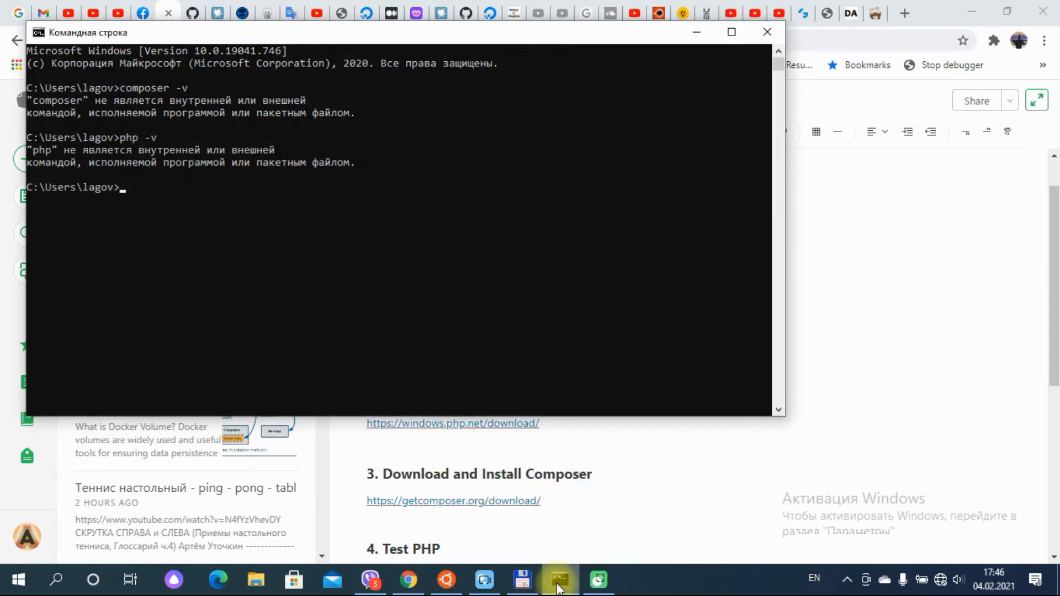
pyautogui.write('php -v')
pyautogui.press('Return')
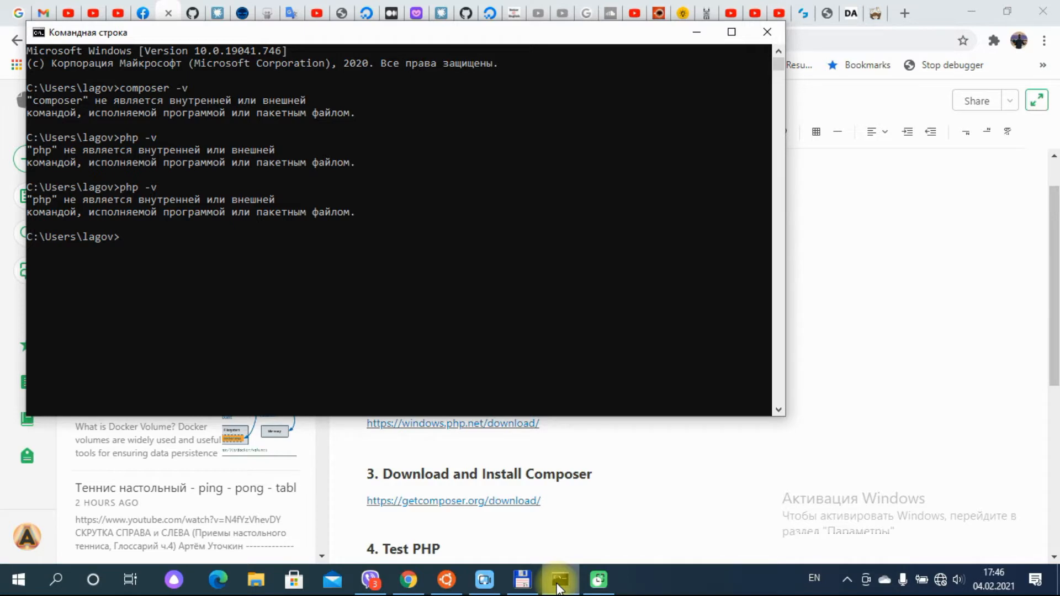
pyautogui.click(559, 587)
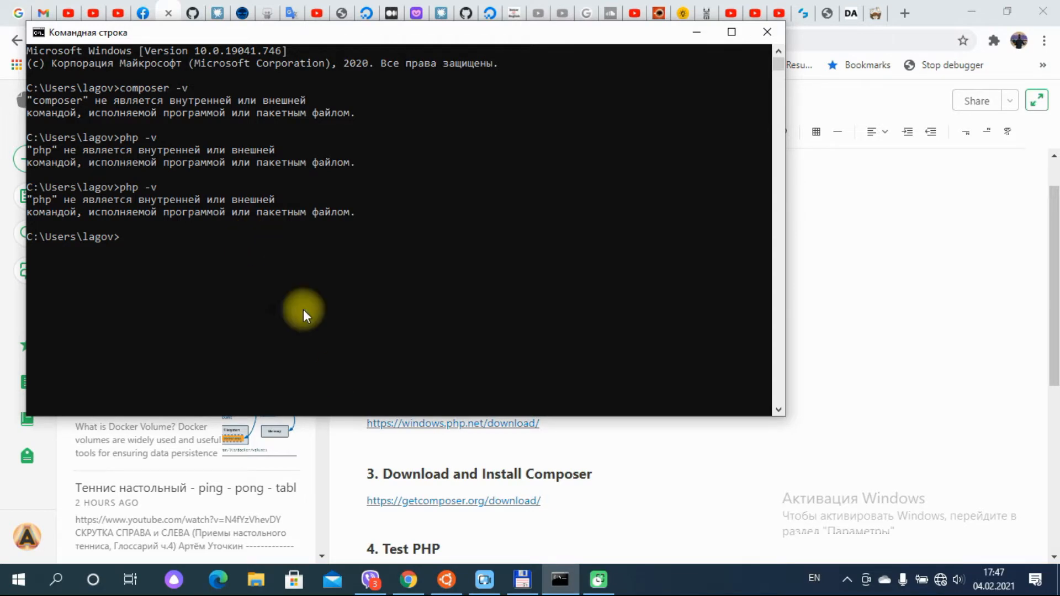
# Switch to the Ubuntu terminal and check for an installed PHP version with php -v.
pyautogui.click(444, 579)
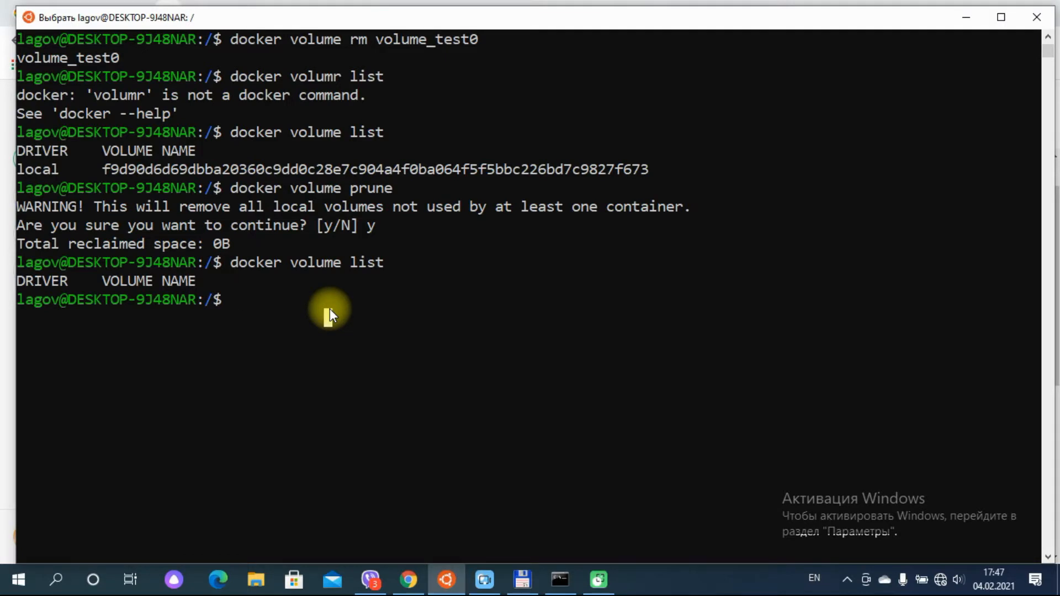
pyautogui.write('hp')
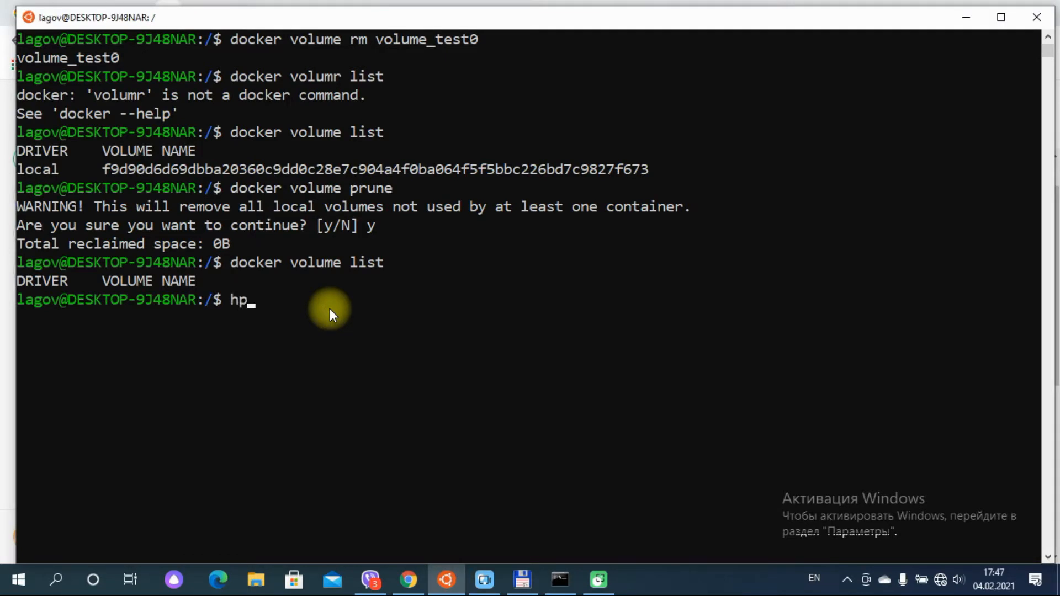
pyautogui.press('BackSpace')
pyautogui.press('BackSpace')
pyautogui.write('php -v')
pyautogui.press('Return')
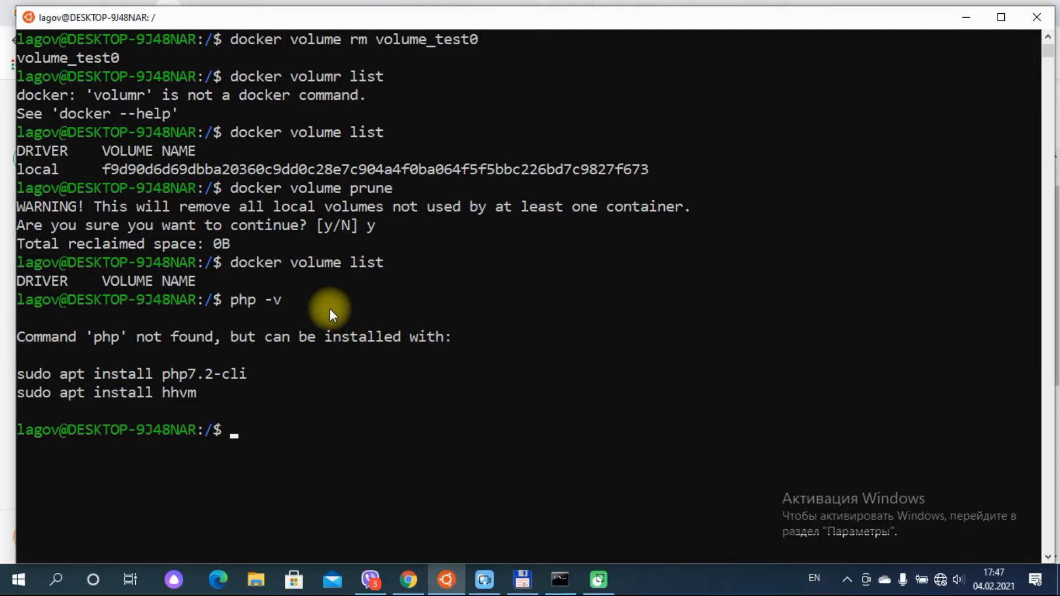
# Return to the Install Composer note in the browser and locate the Visual C++ download link.
pyautogui.hotkey('alt', 'Tab')
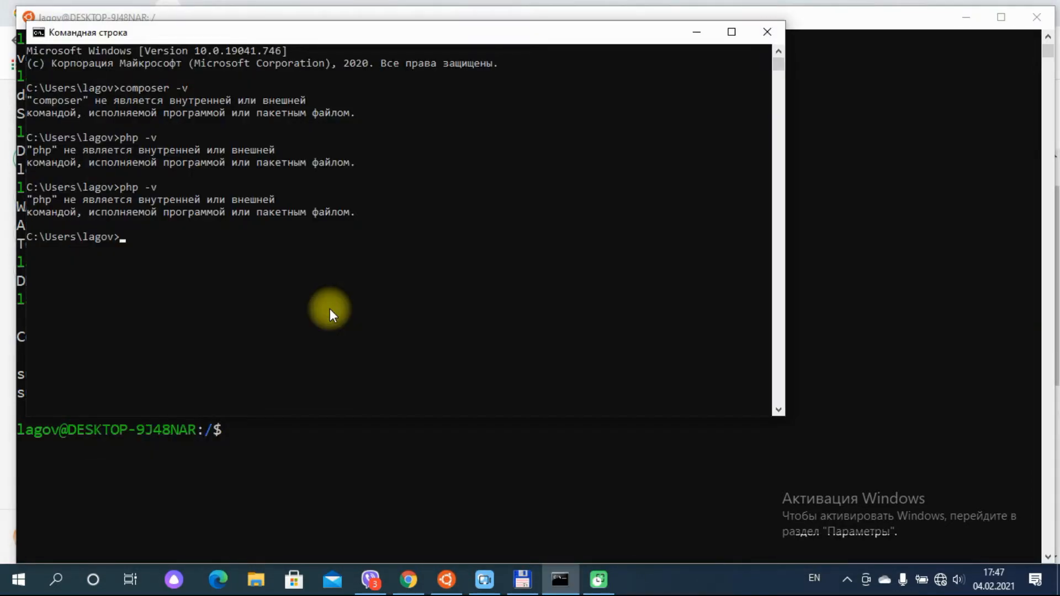
pyautogui.hotkey('alt', 'Tab')
pyautogui.hotkey('alt', 'Tab')
pyautogui.hotkey('alt', 'Tab')
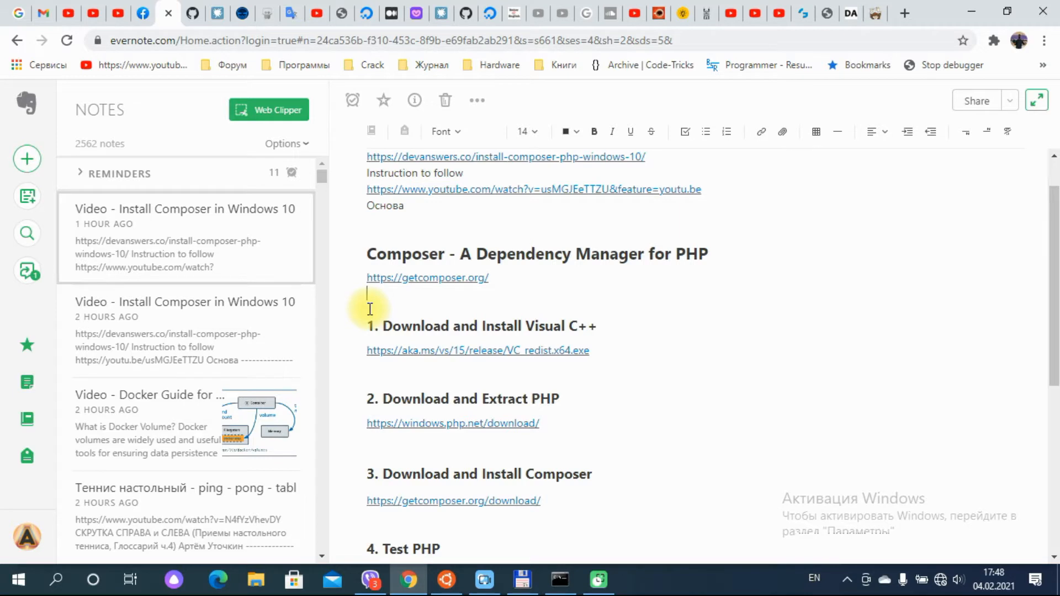
pyautogui.click(414, 349)
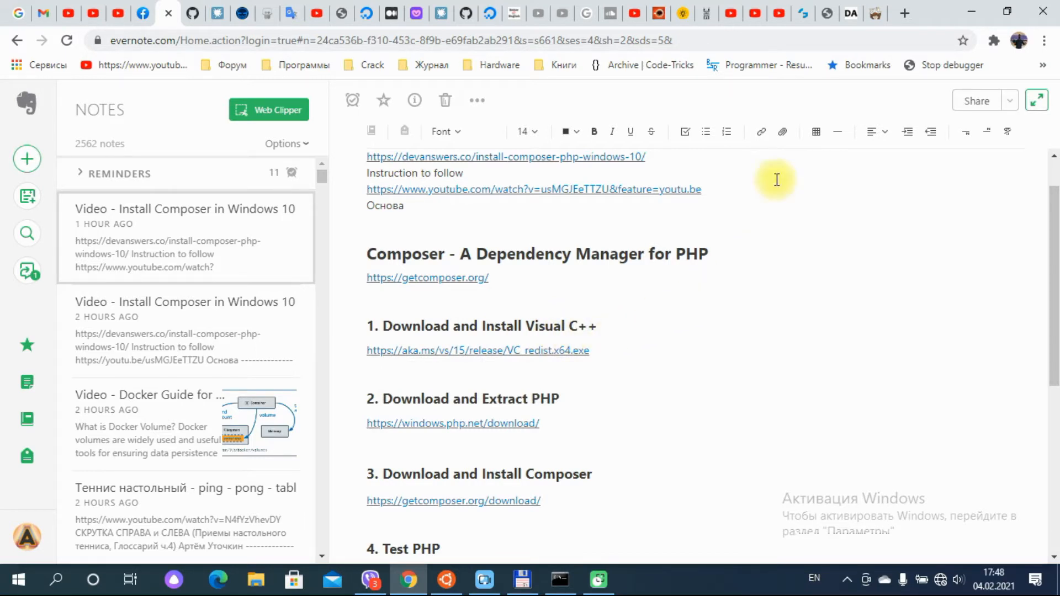
pyautogui.moveTo(492, 353)
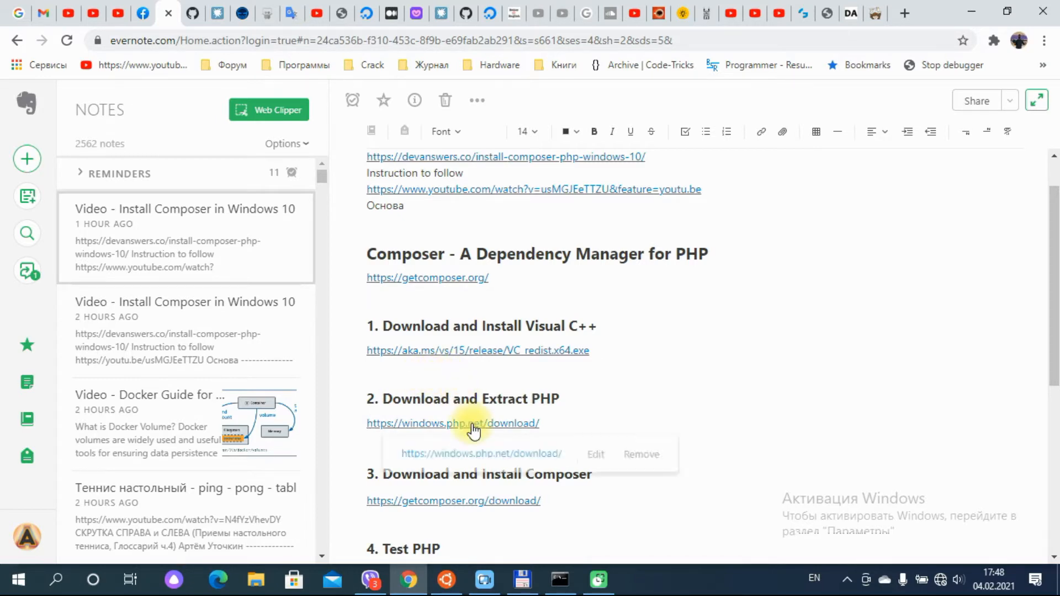
# Switch to Total Commander and show the Downloads folder from its beginning in place of the php8 folder.
pyautogui.click(521, 579)
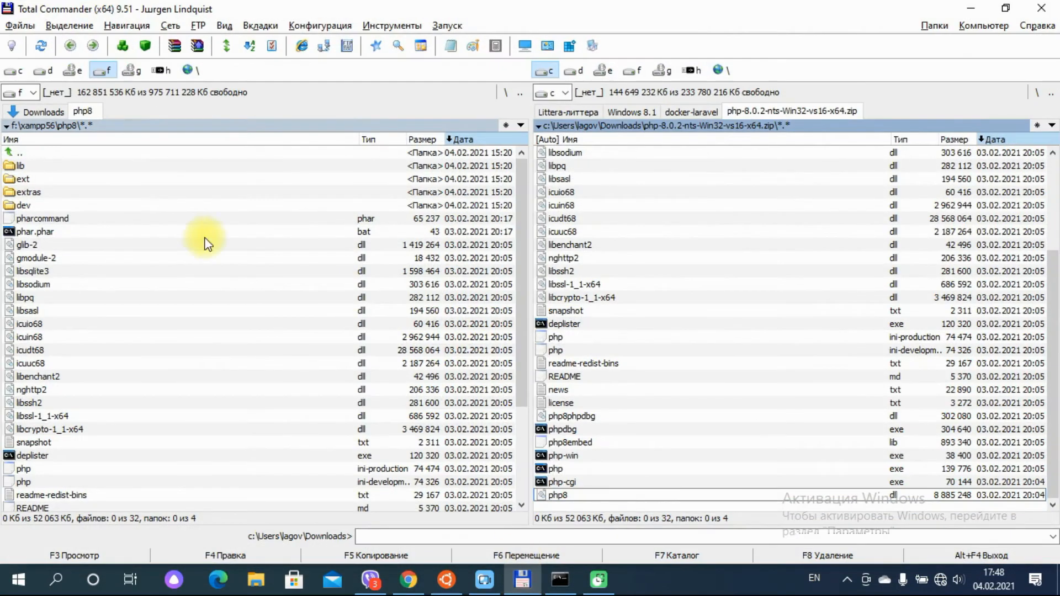
pyautogui.click(142, 194)
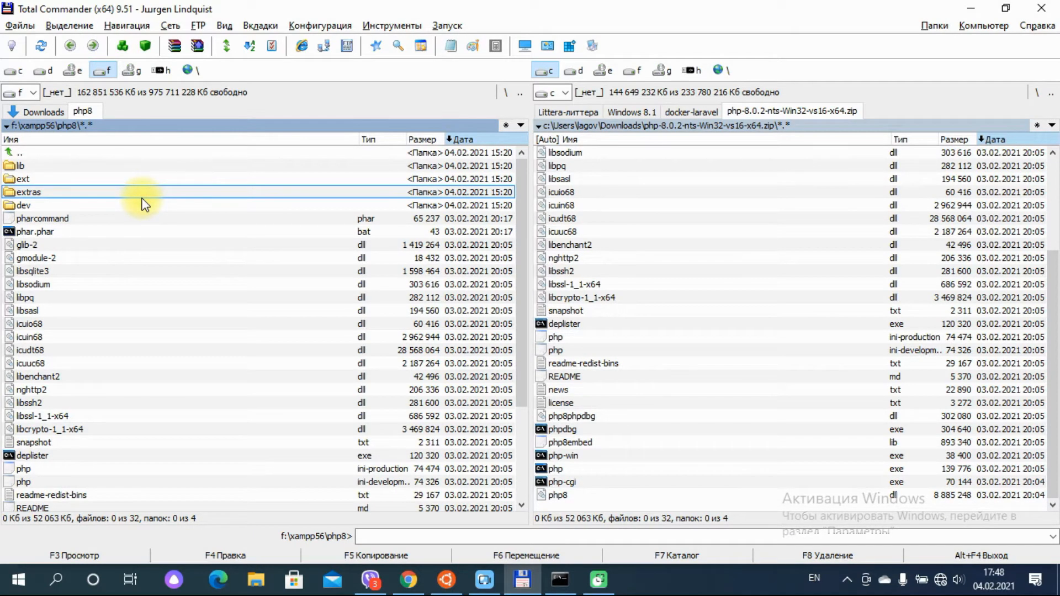
pyautogui.hotkey('ctrl', 'Tab')
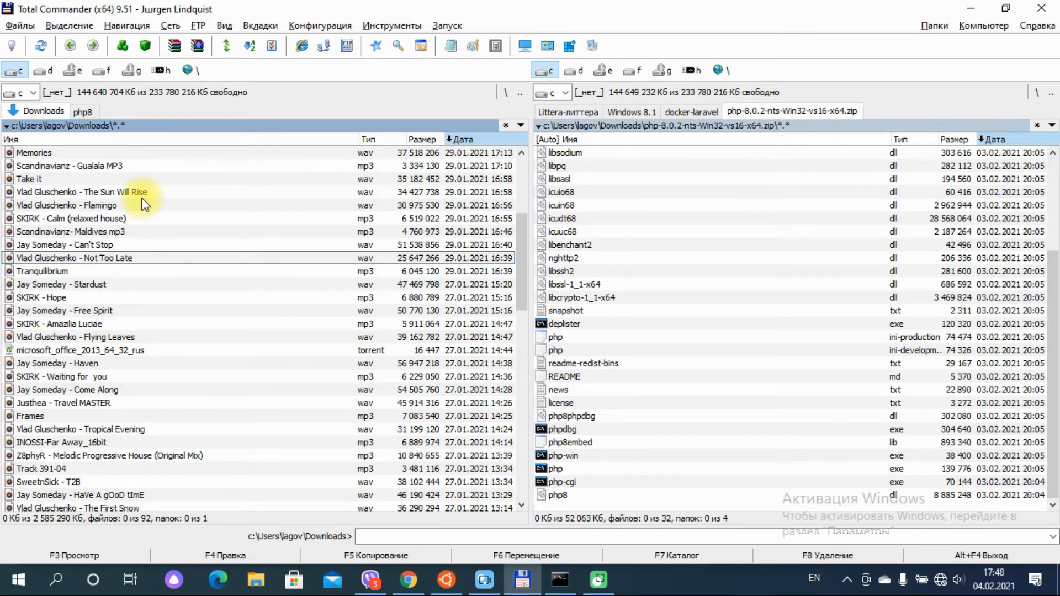
pyautogui.hotkey('ctrl', '\\')
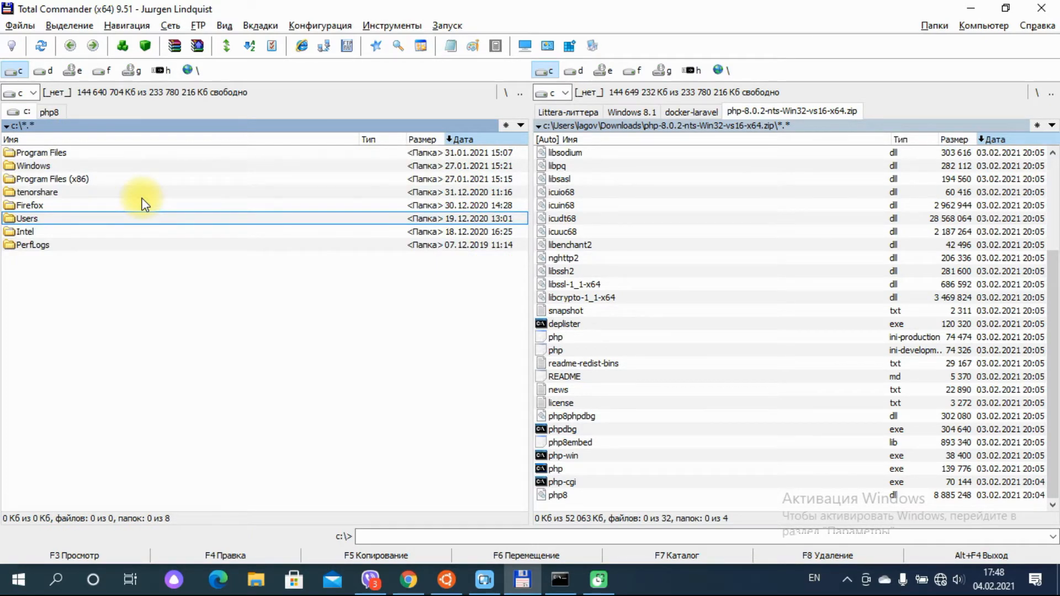
pyautogui.hotkey('ctrl', 'd')
pyautogui.press('Down')
pyautogui.press('Down')
pyautogui.press('Down')
pyautogui.press('Down')
pyautogui.press('Down')
pyautogui.press('Down')
pyautogui.press('Down')
pyautogui.press('Return')
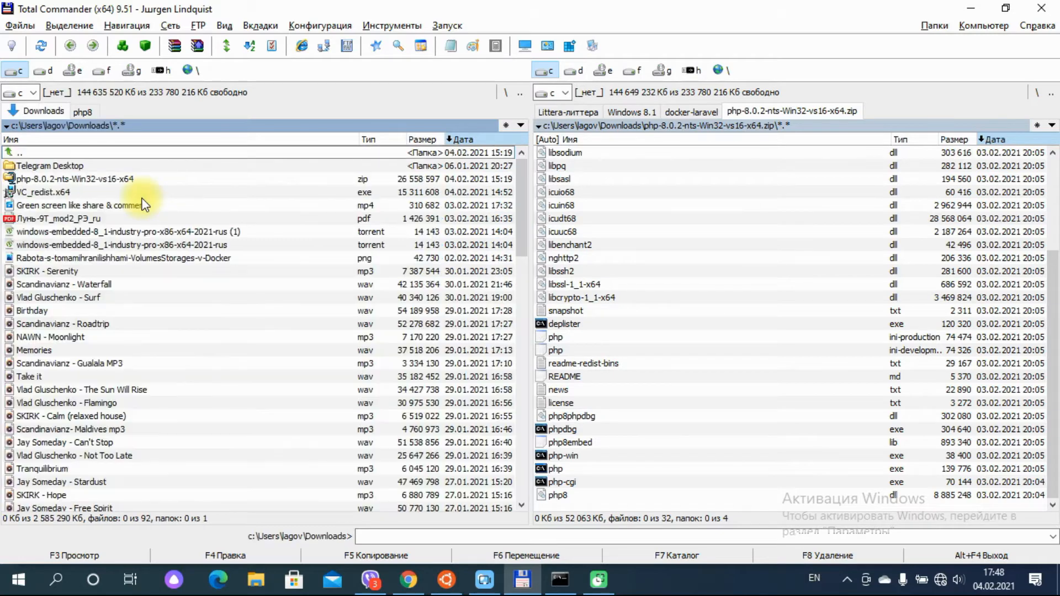
# Run VC_redist.x64 from Downloads, accept the licence terms and install the Microsoft Visual C++ 2017 Redistributable (x64).
pyautogui.press('Down')
pyautogui.press('Down')
pyautogui.press('Down')
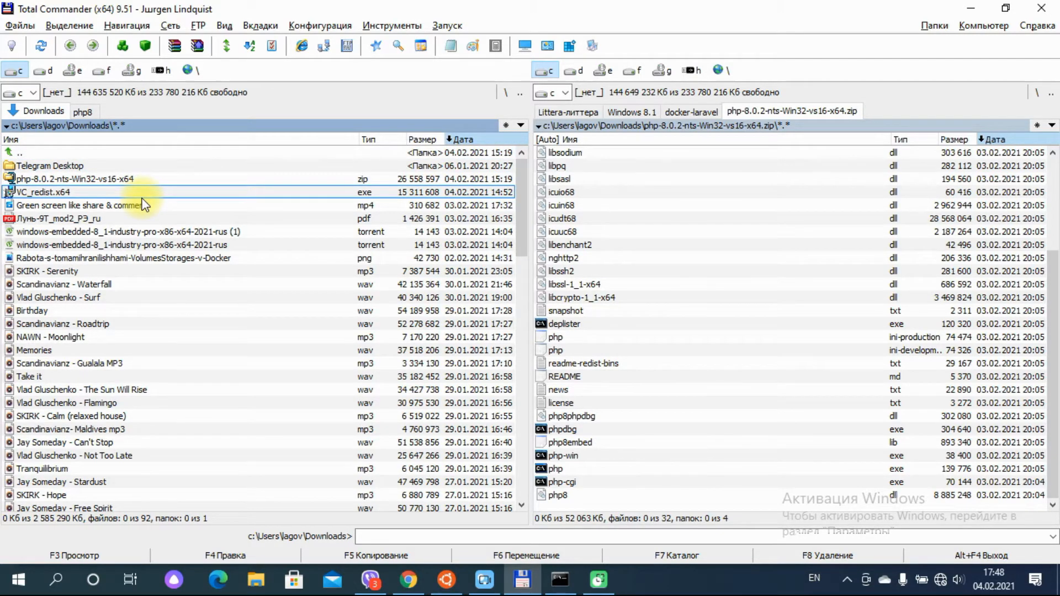
pyautogui.press('Return')
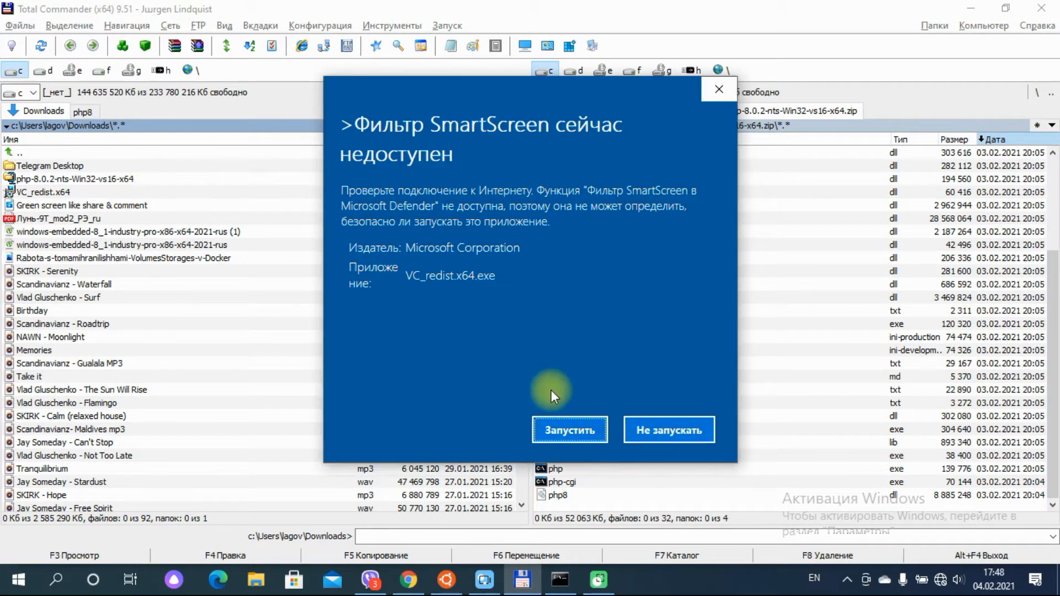
pyautogui.click(570, 435)
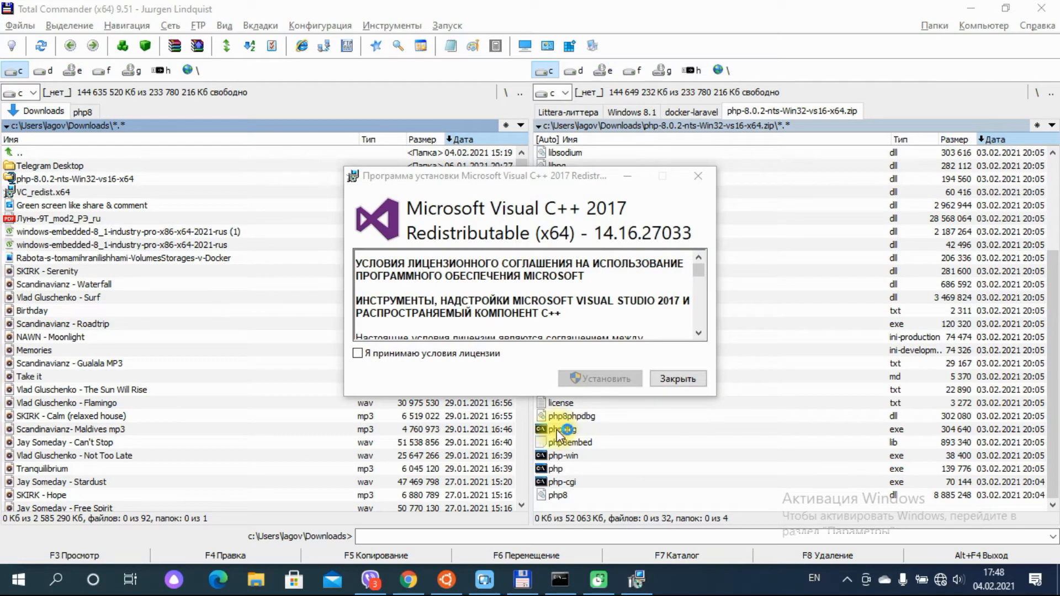
pyautogui.click(366, 353)
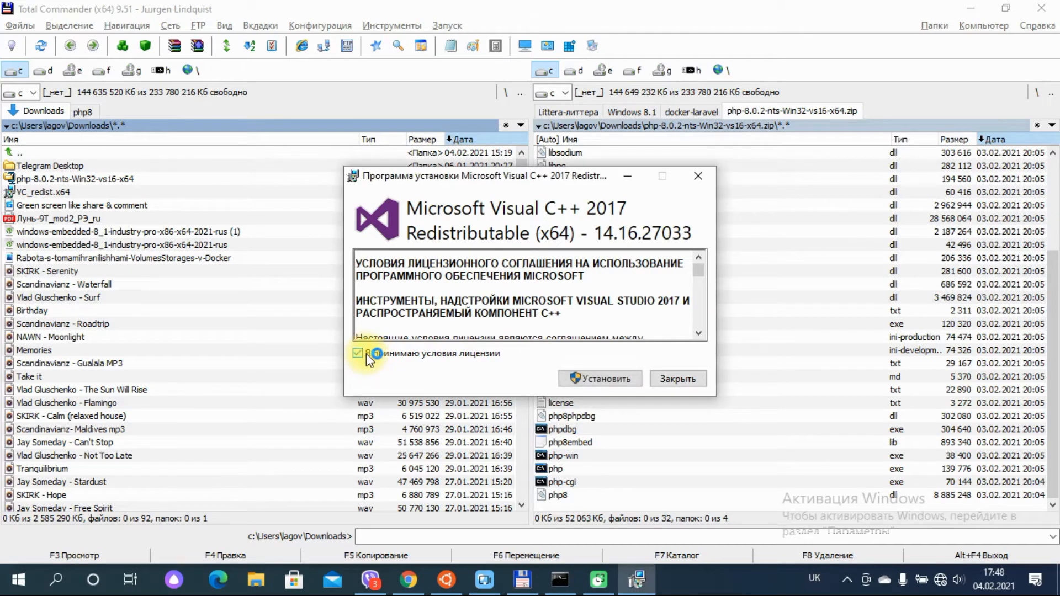
pyautogui.click(578, 377)
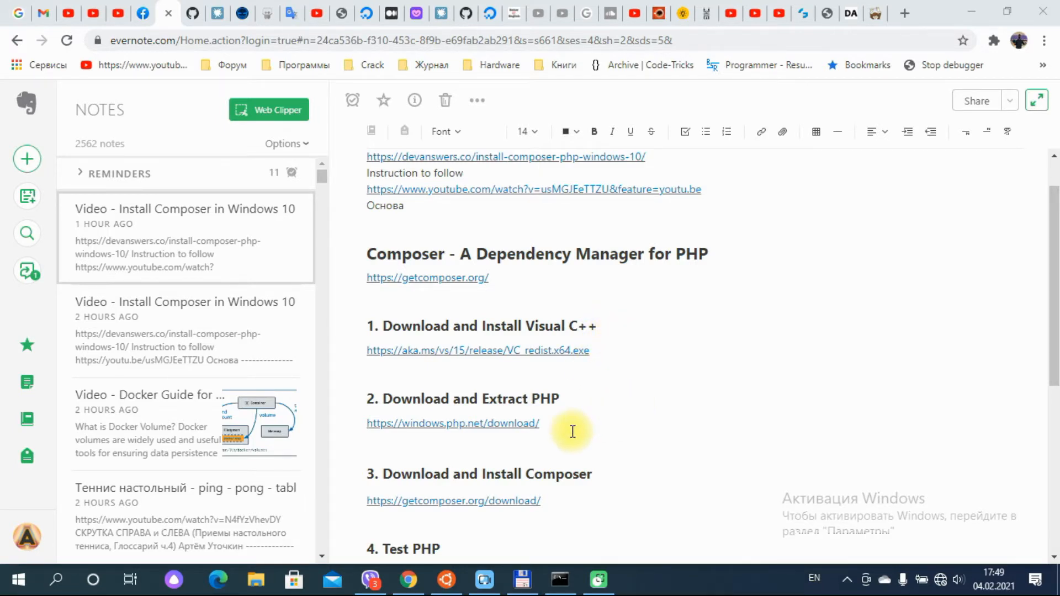
# Open the windows.php.net/download link under "Download and Extract PHP" in a new browser tab.
pyautogui.click(501, 426)
pyautogui.rightClick(501, 429)
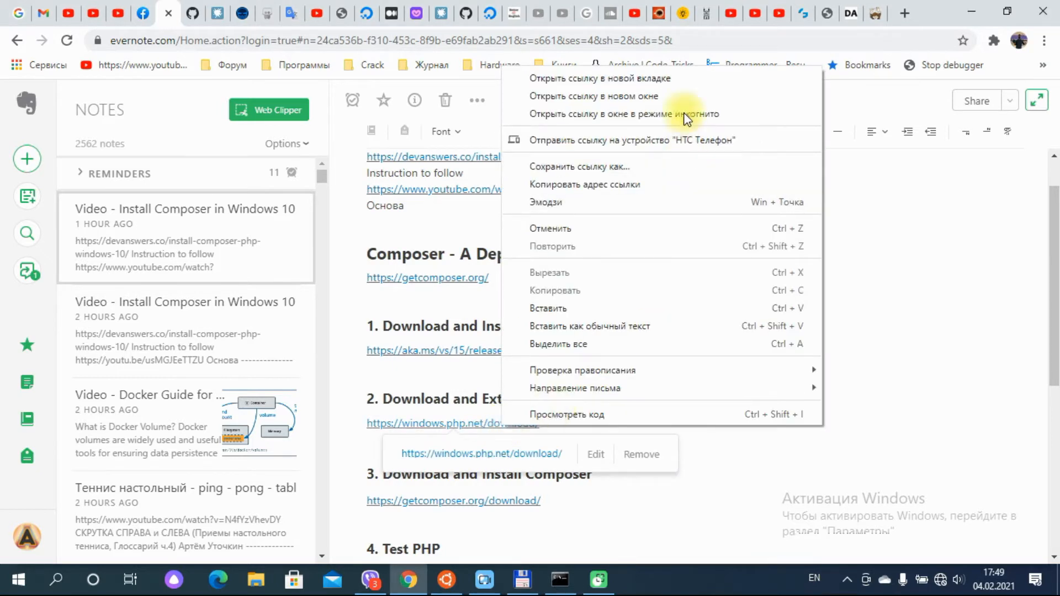
pyautogui.click(683, 83)
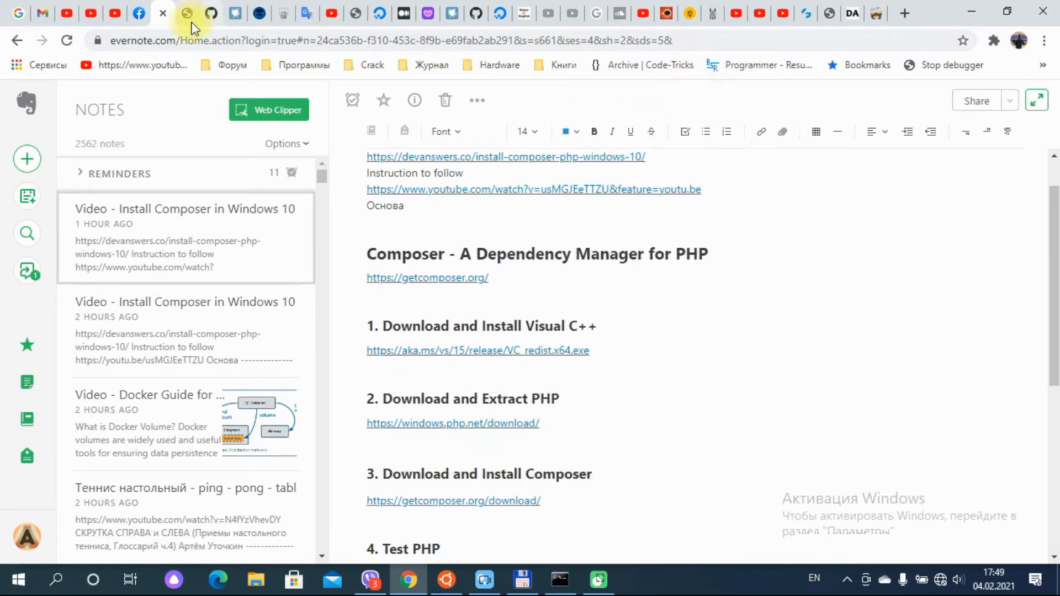
# Disconnect from the TP-LINK_EE2CA6 Wi-Fi network and reconnect to it with automatic connection enabled.
pyautogui.click(939, 584)
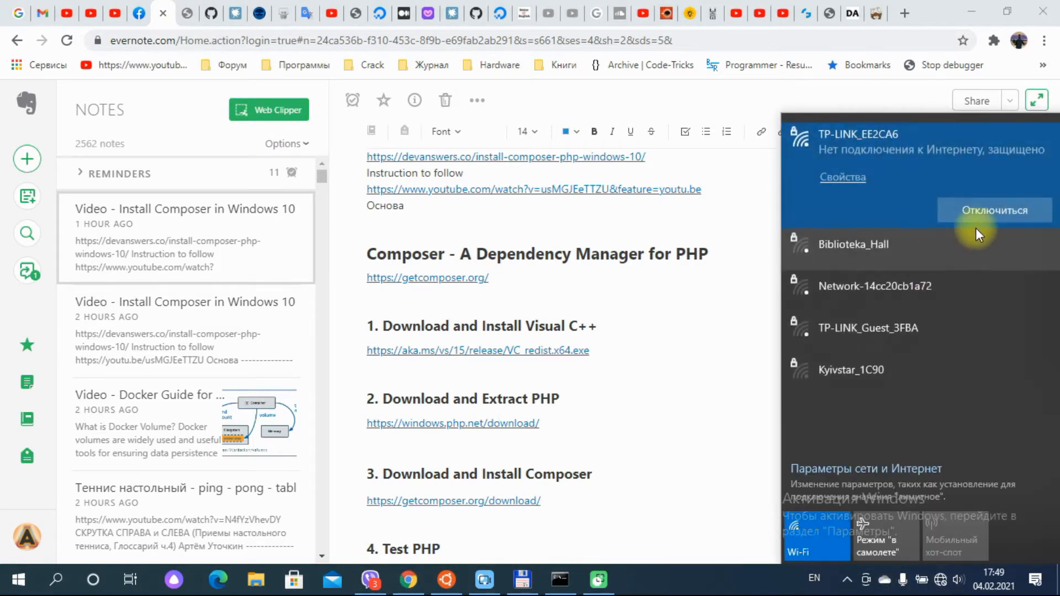
pyautogui.click(975, 211)
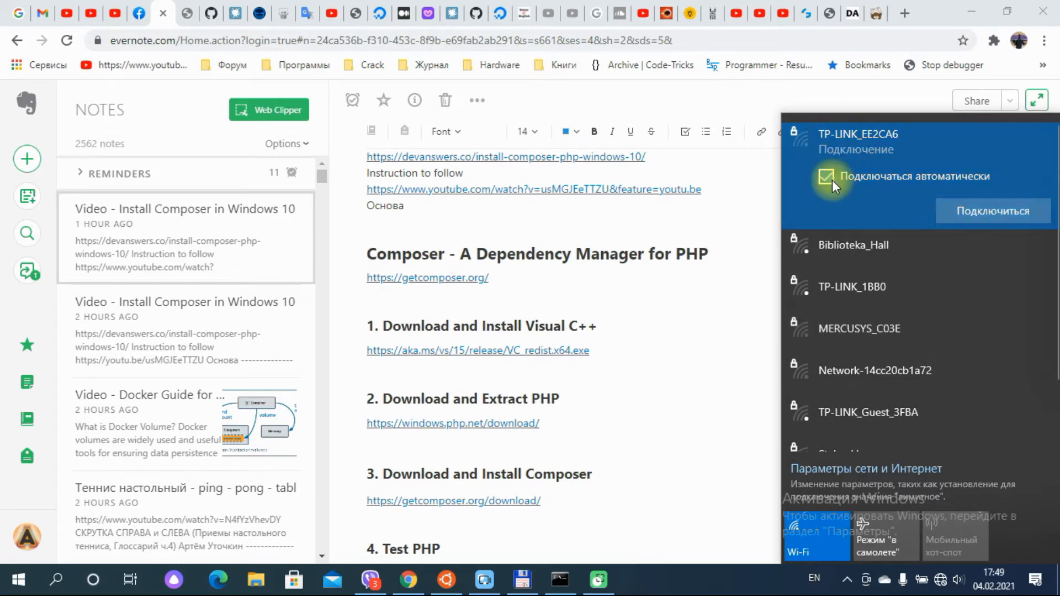
pyautogui.click(963, 211)
pyautogui.click(934, 209)
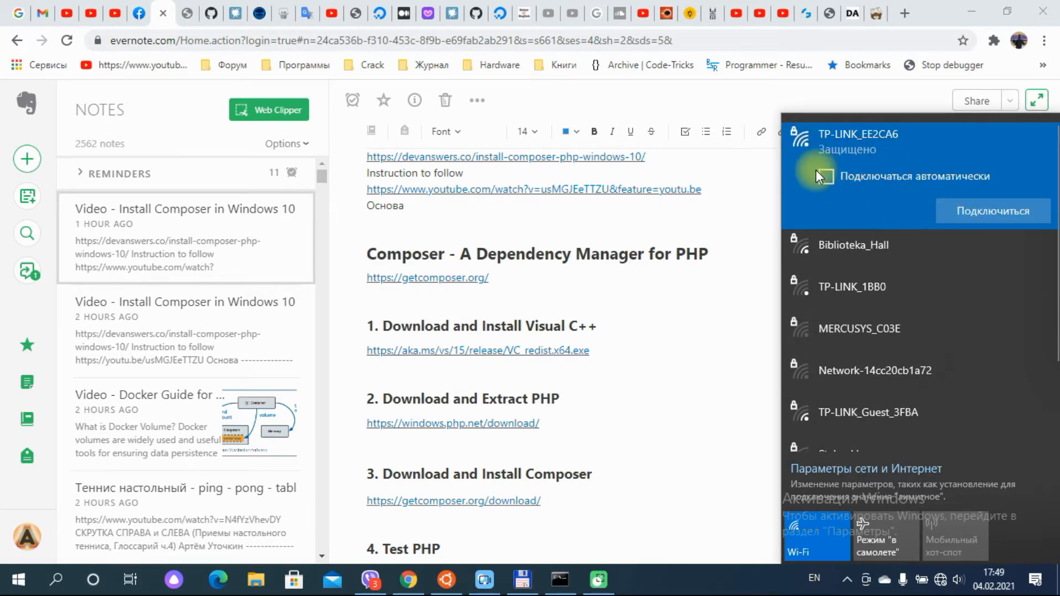
pyautogui.click(826, 176)
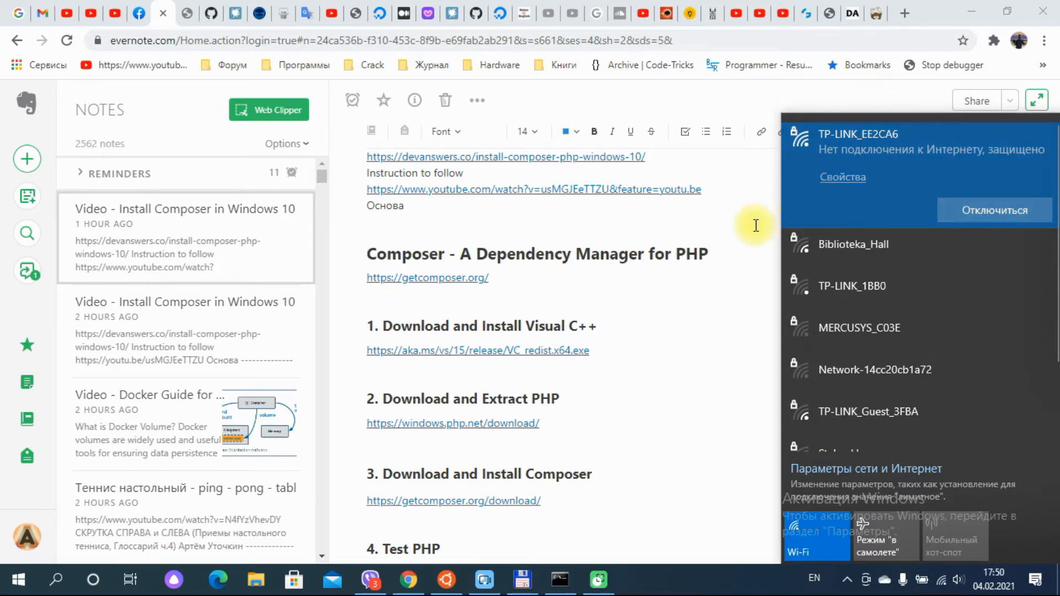
# Go to the opened PHP for Windows page and view the PHP 8.0 VS16 x64 Non Thread Safe downloads.
pyautogui.click(575, 255)
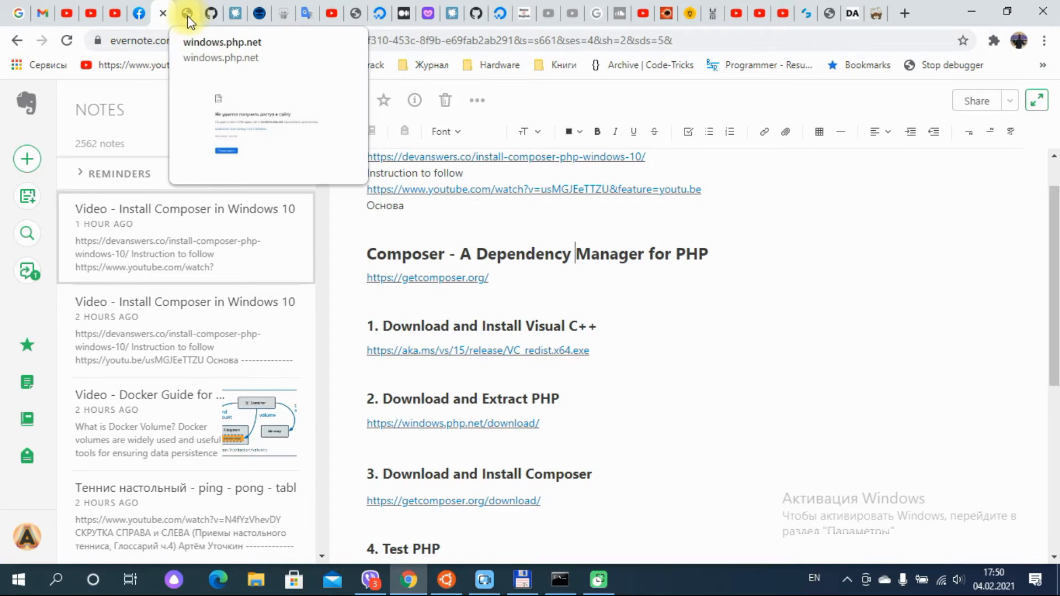
pyautogui.click(188, 13)
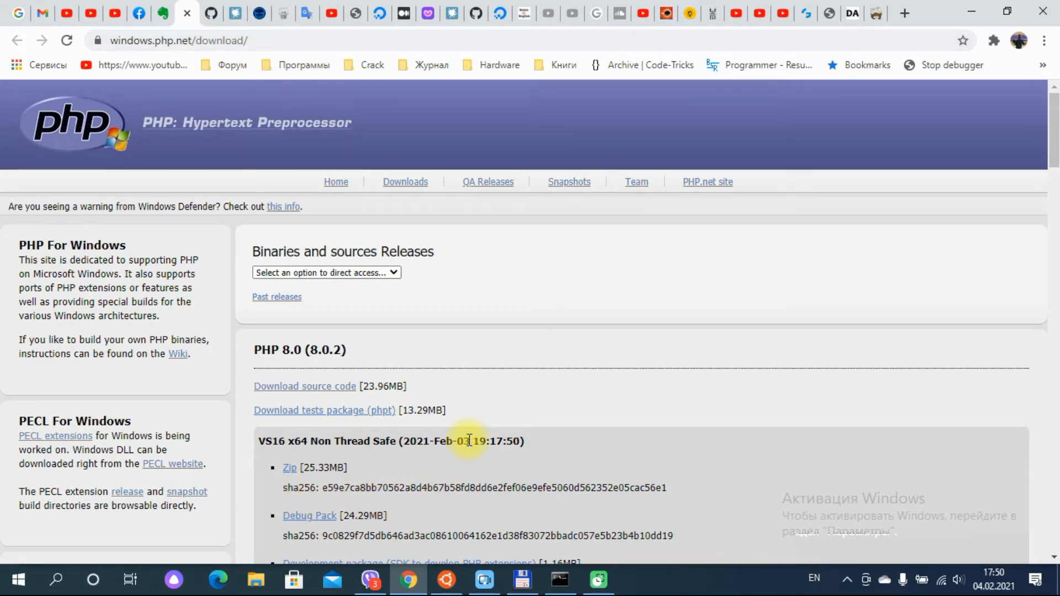
pyautogui.scroll(-1, 468, 439)
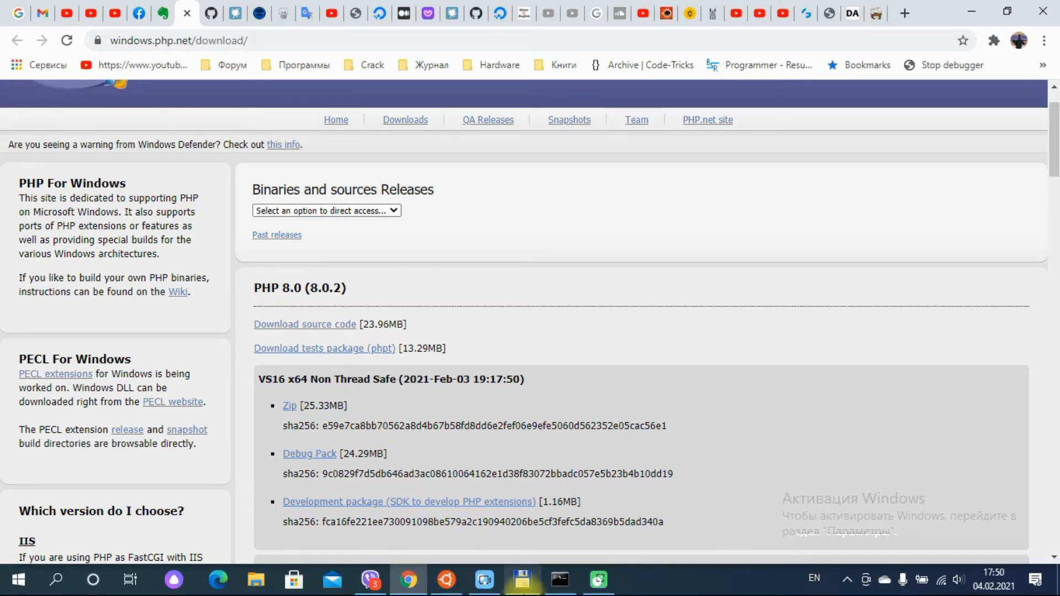
# Open the php-8.0.2-nts-Win32-vs16-x64 archive in Total Commander and browse to f:\xampp56\htdocs in the other file panel.
pyautogui.click(522, 580)
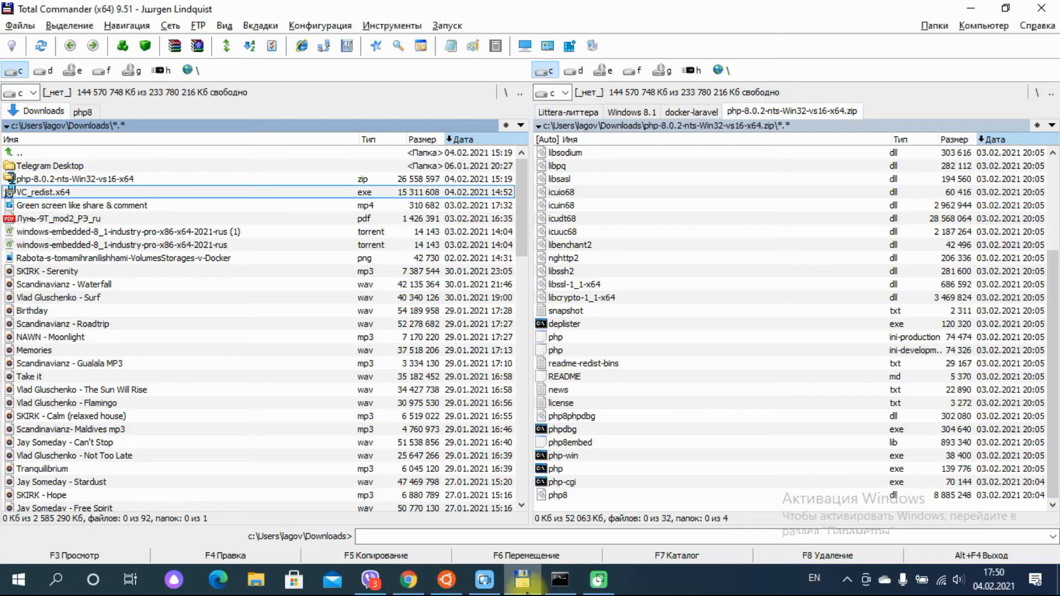
pyautogui.doubleClick(78, 178)
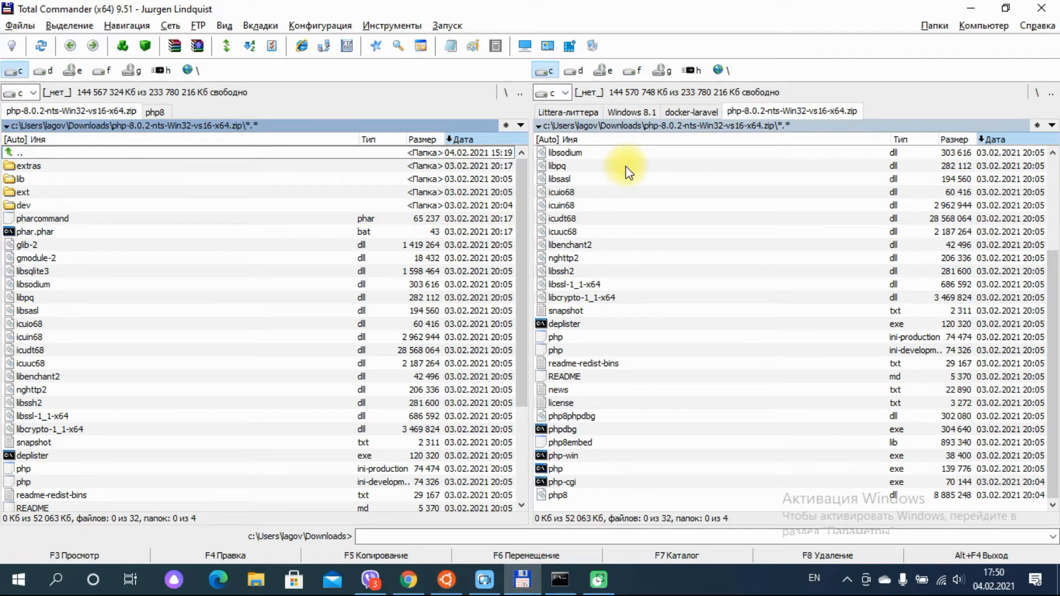
pyautogui.click(566, 111)
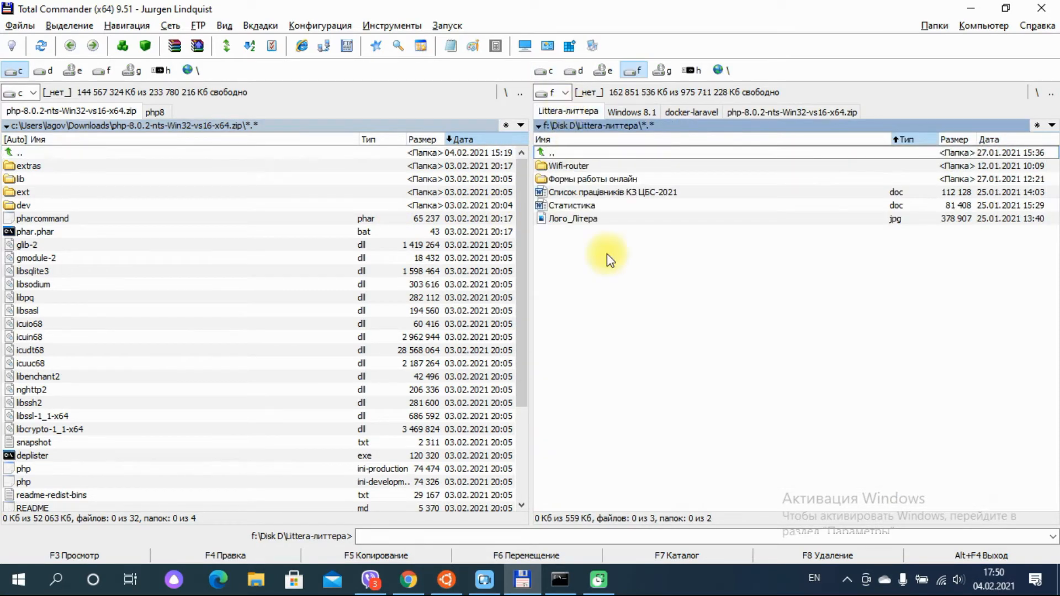
pyautogui.press('BackSpace')
pyautogui.press('BackSpace')
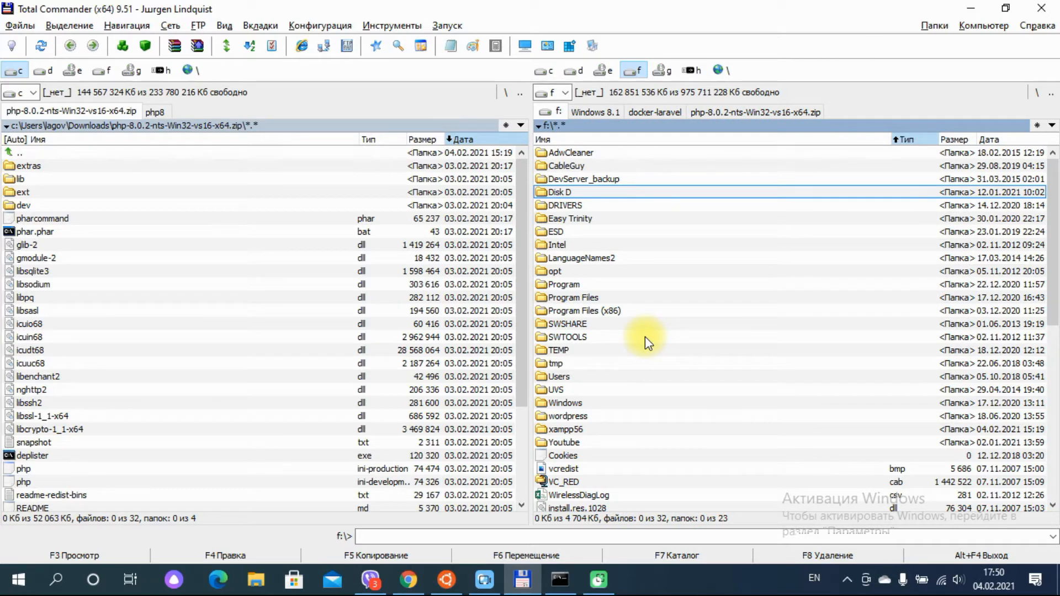
pyautogui.doubleClick(572, 433)
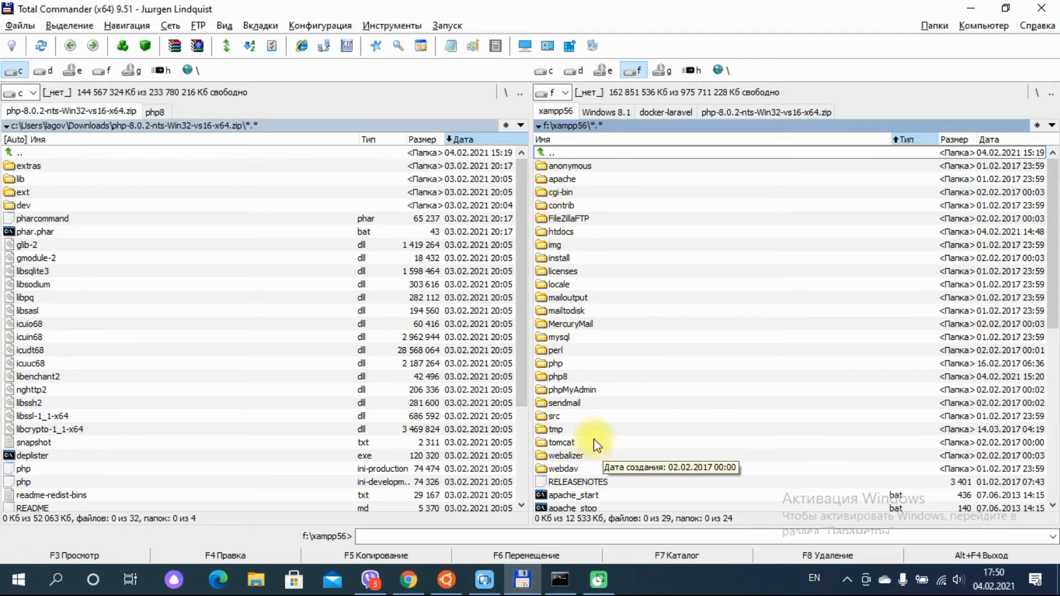
pyautogui.doubleClick(561, 232)
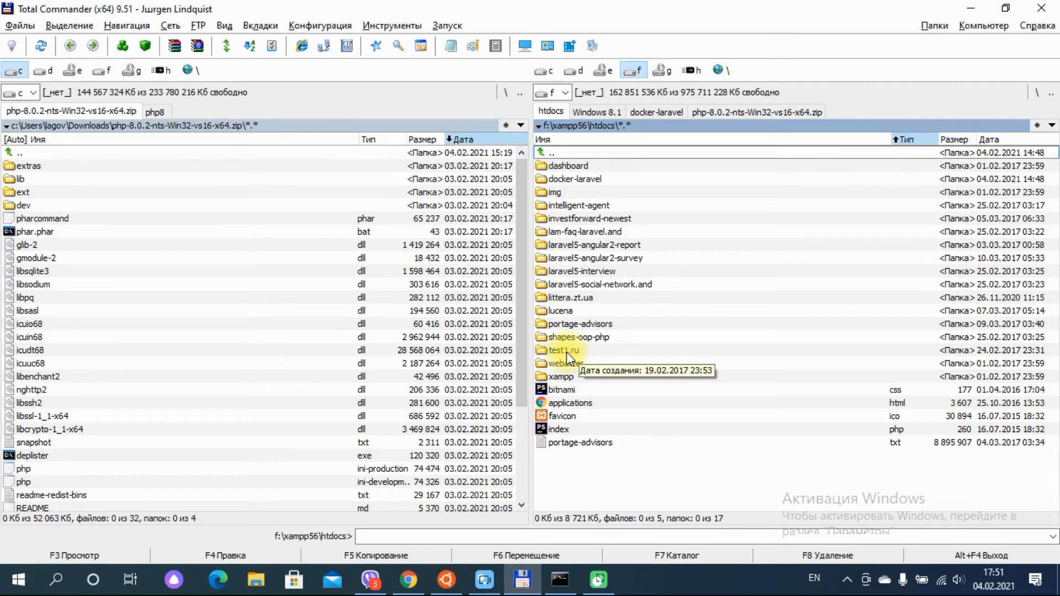
pyautogui.press('Down')
pyautogui.press('Down')
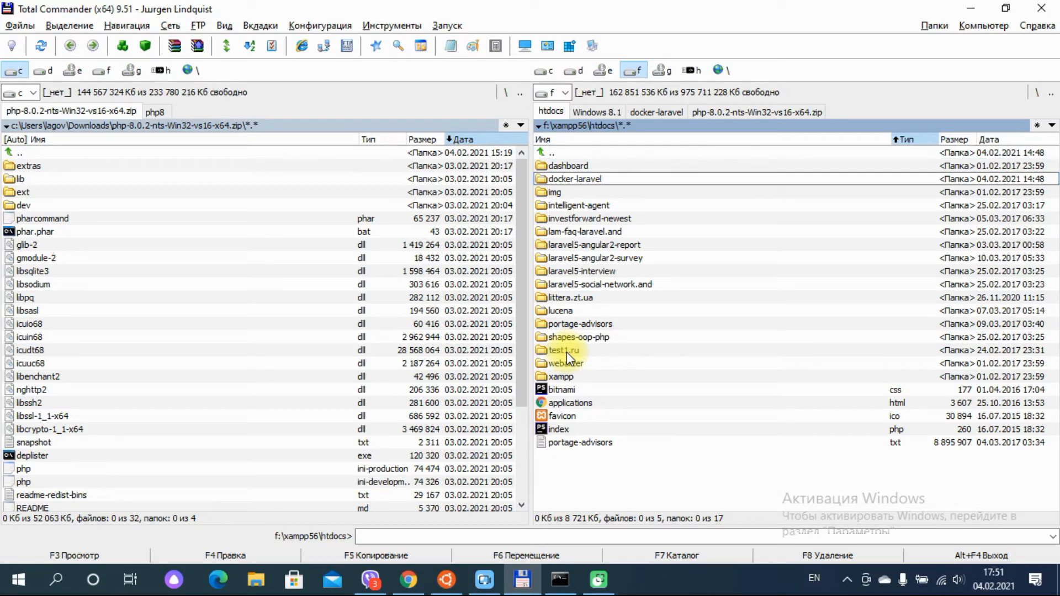
pyautogui.press('Return')
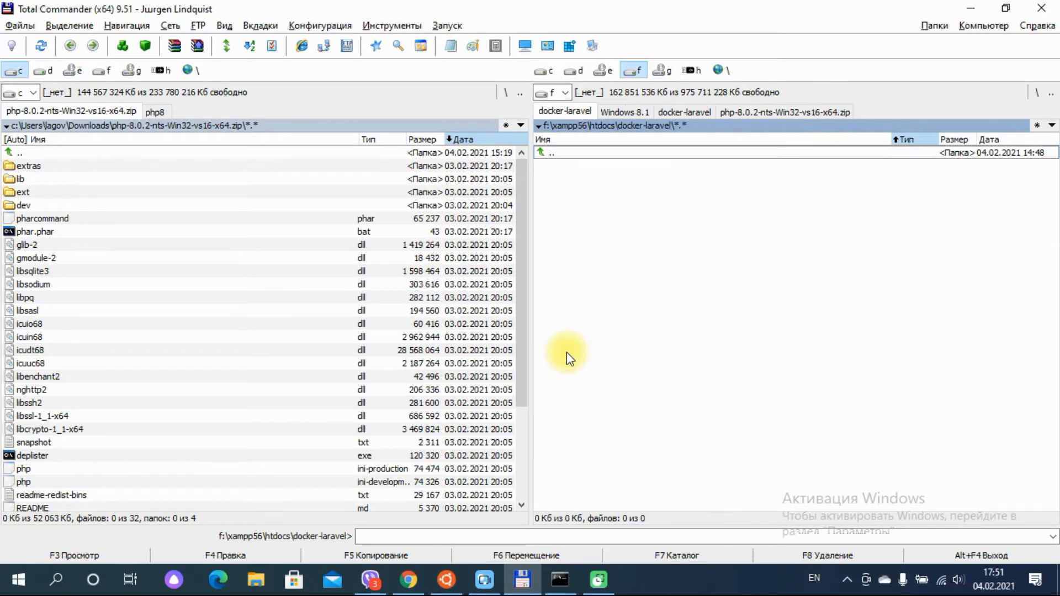
pyautogui.press('Tab')
pyautogui.press('Down')
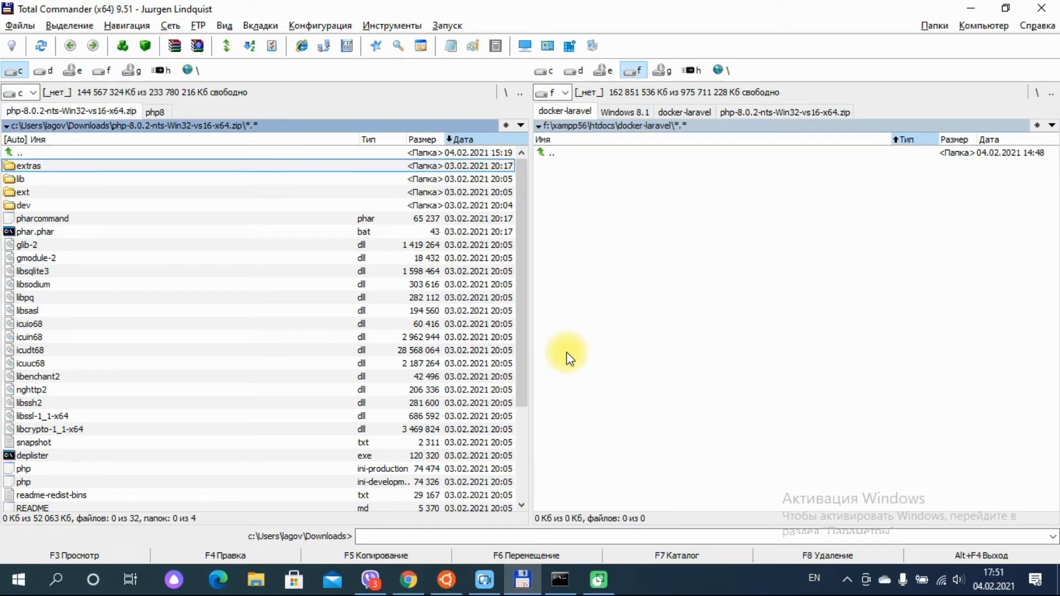
pyautogui.press('Tab')
pyautogui.press('BackSpace')
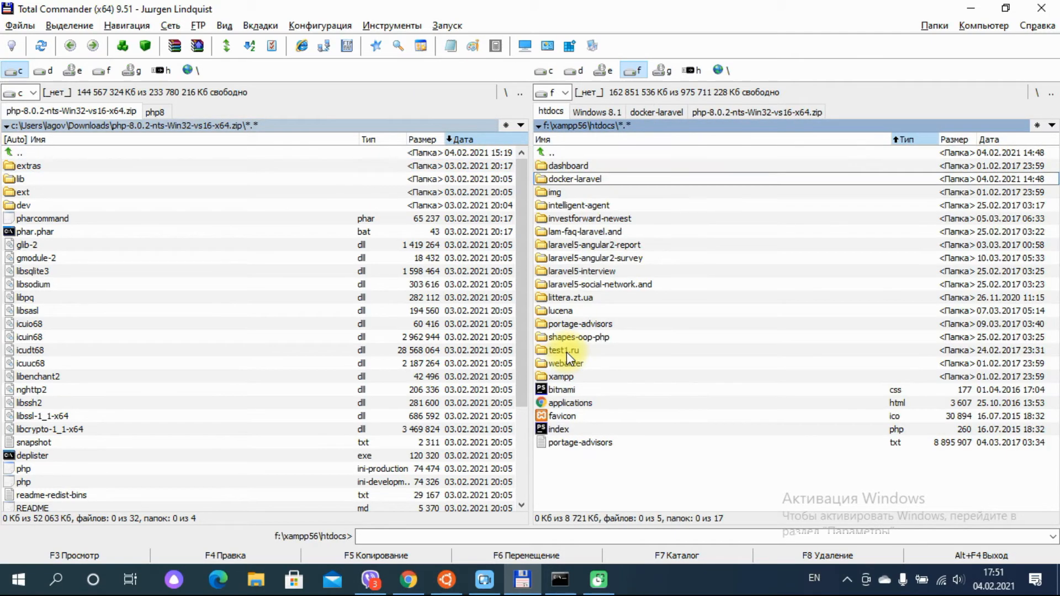
# Browse to the f:\xampp56\php8 folder holding the extracted PHP files and select its full path for copying.
pyautogui.press('BackSpace')
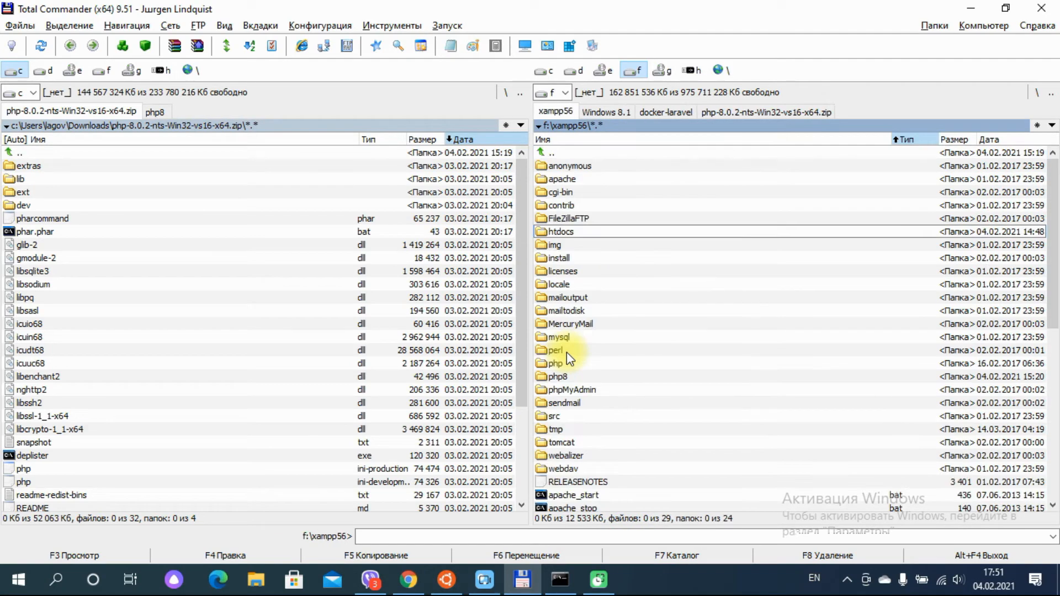
pyautogui.press('Down')
pyautogui.press('Down')
pyautogui.press('Down')
pyautogui.press('Down')
pyautogui.press('Down')
pyautogui.press('Down')
pyautogui.press('Down')
pyautogui.press('Down')
pyautogui.press('Down')
pyautogui.press('Down')
pyautogui.press('Down')
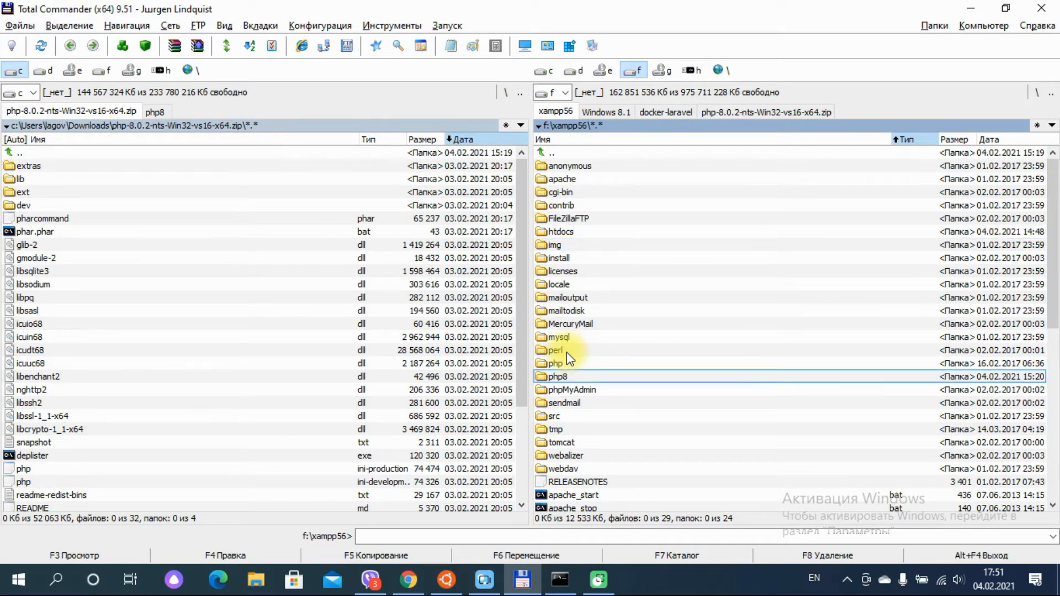
pyautogui.press('Return')
pyautogui.press('Tab')
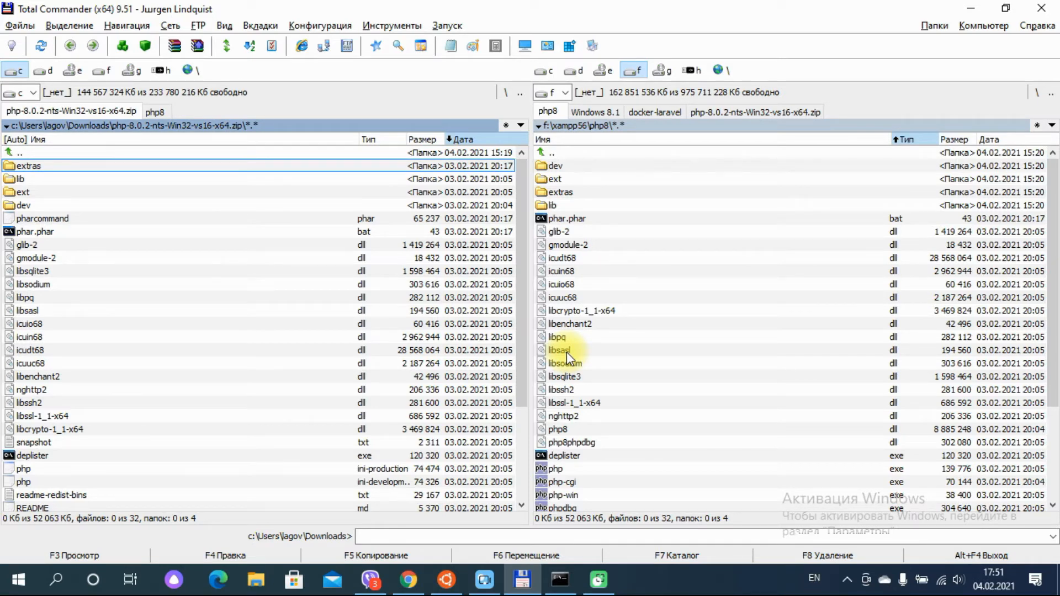
pyautogui.press('Tab')
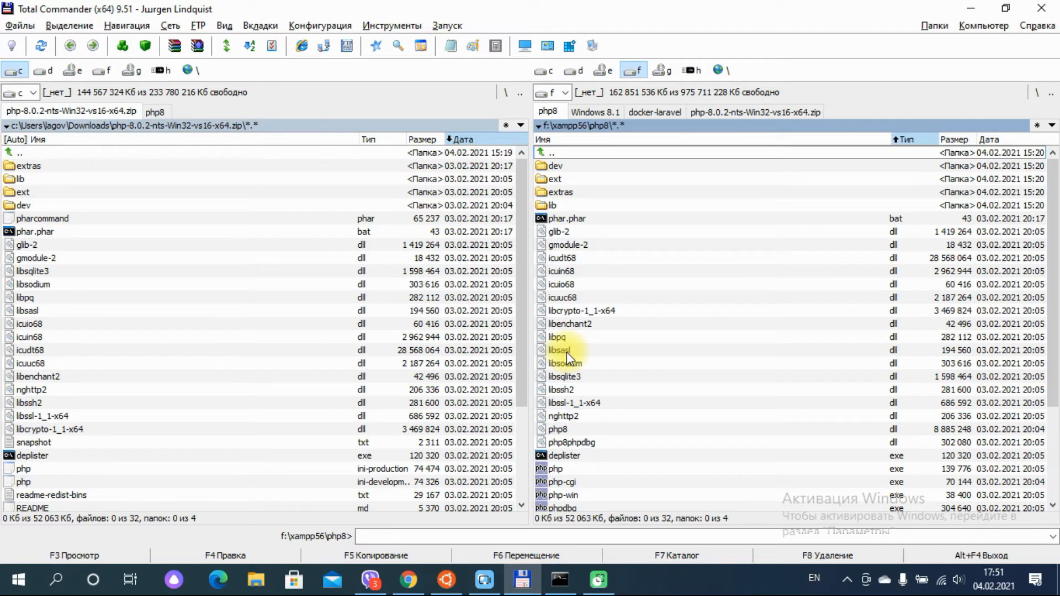
pyautogui.click(638, 126)
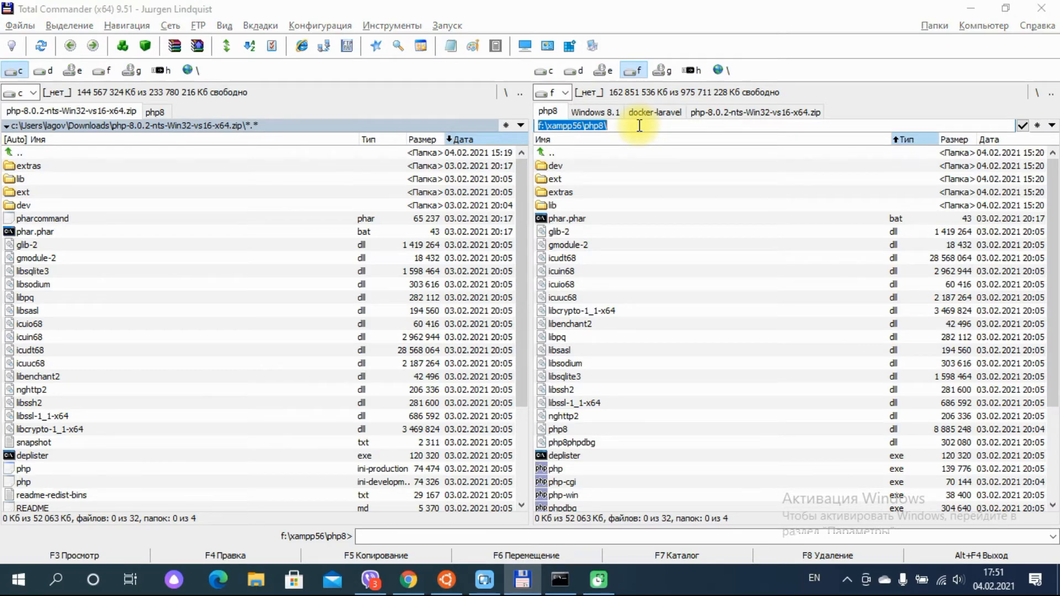
# Switch to the Evernote note in Chrome and follow the getcomposer.org/download link under "Download and Install Composer", continuing past the leaving-Evernote page.
pyautogui.hotkey('alt', 'Tab')
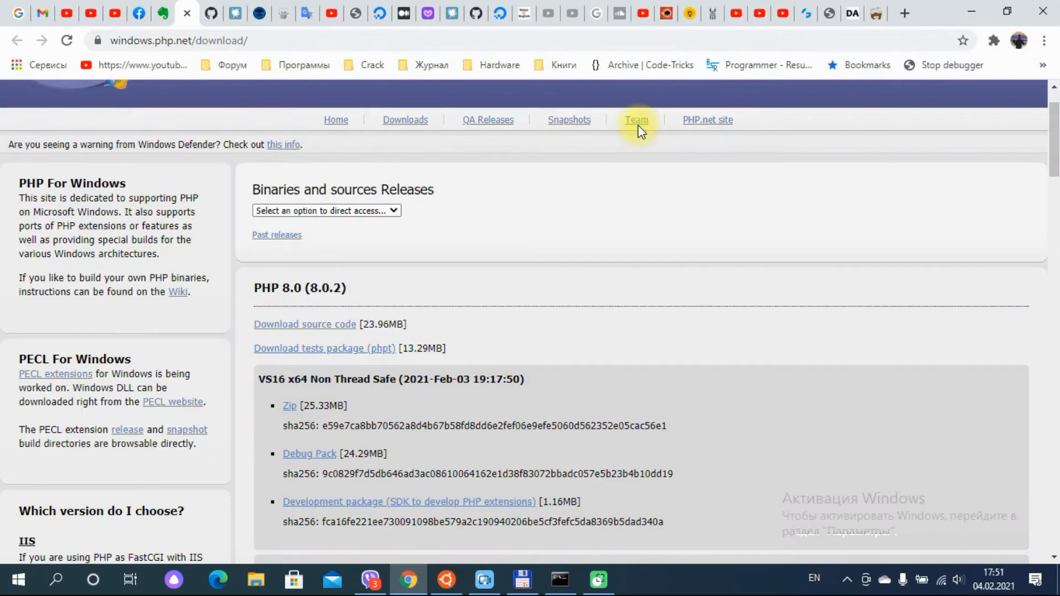
pyautogui.click(161, 14)
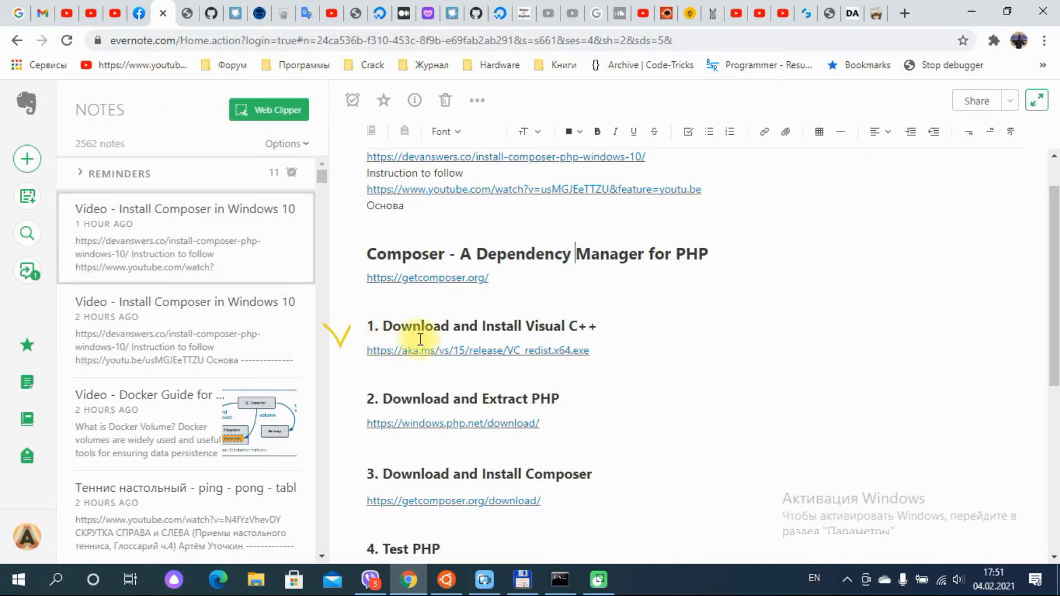
pyautogui.moveTo(544, 345)
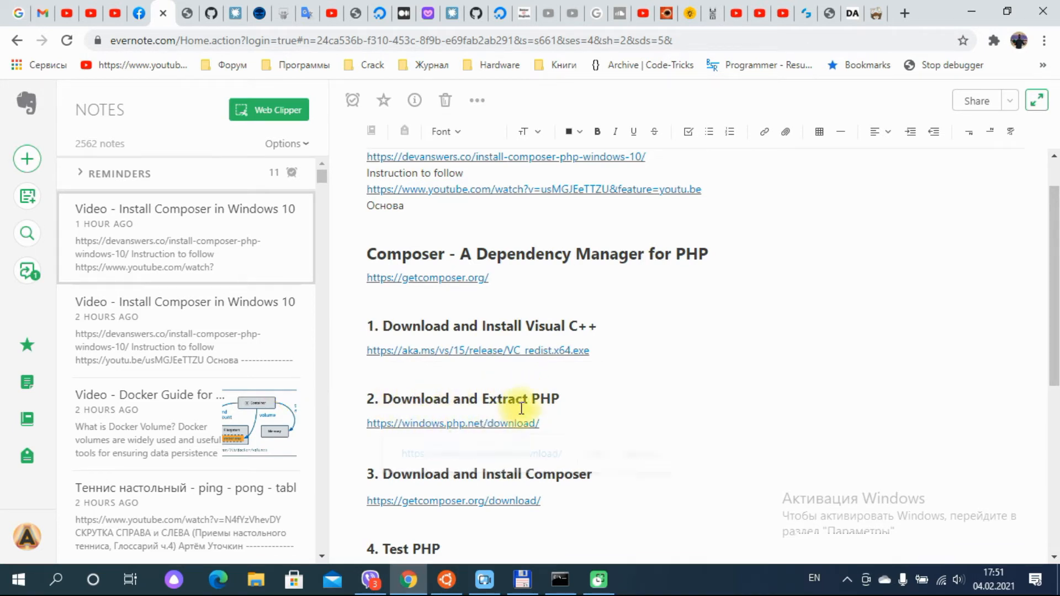
pyautogui.moveTo(478, 461)
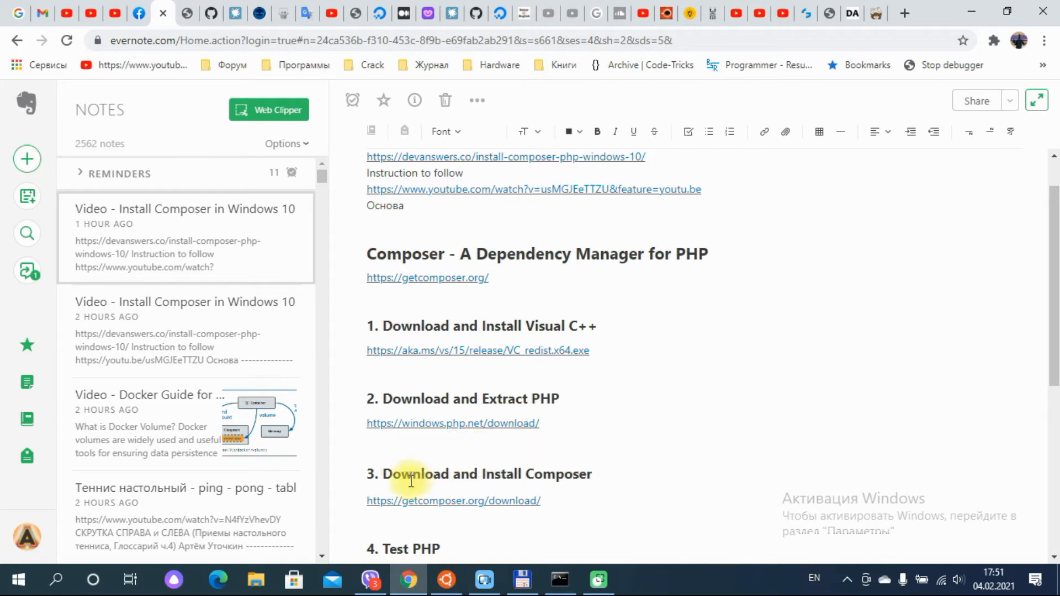
pyautogui.moveTo(413, 503)
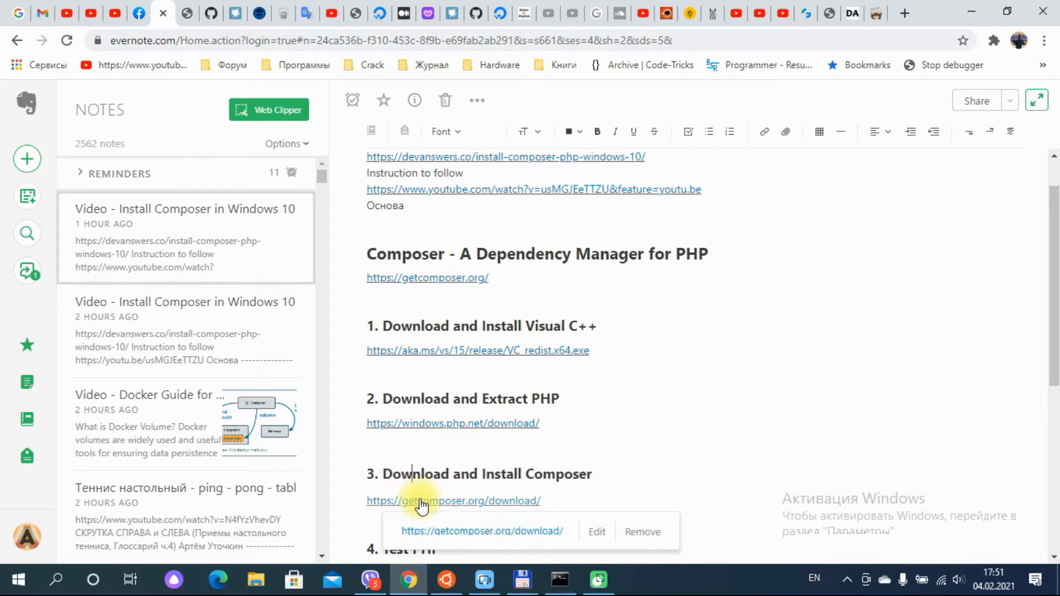
pyautogui.click(419, 504)
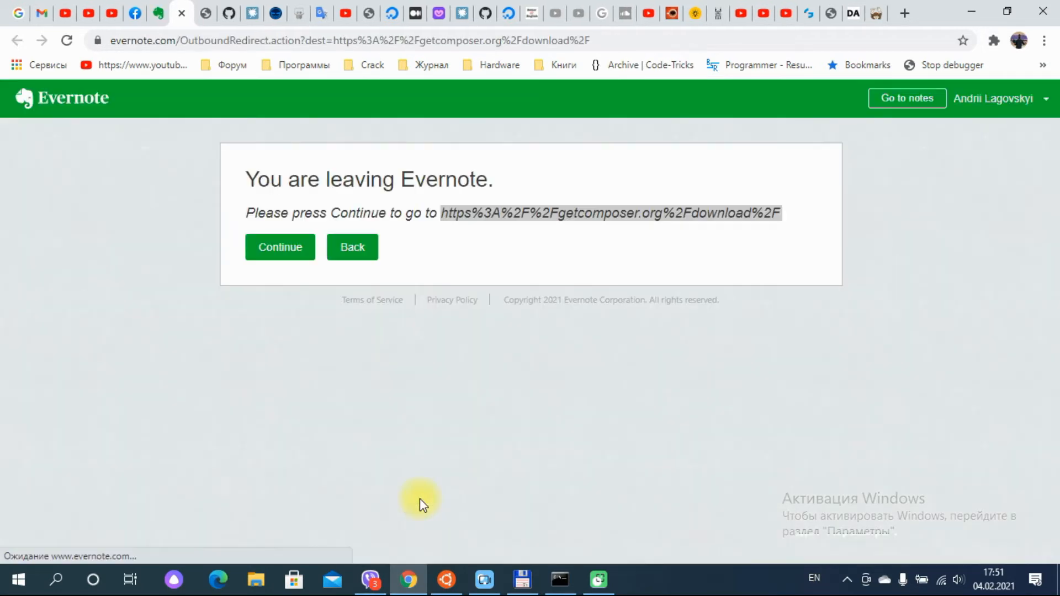
pyautogui.click(283, 247)
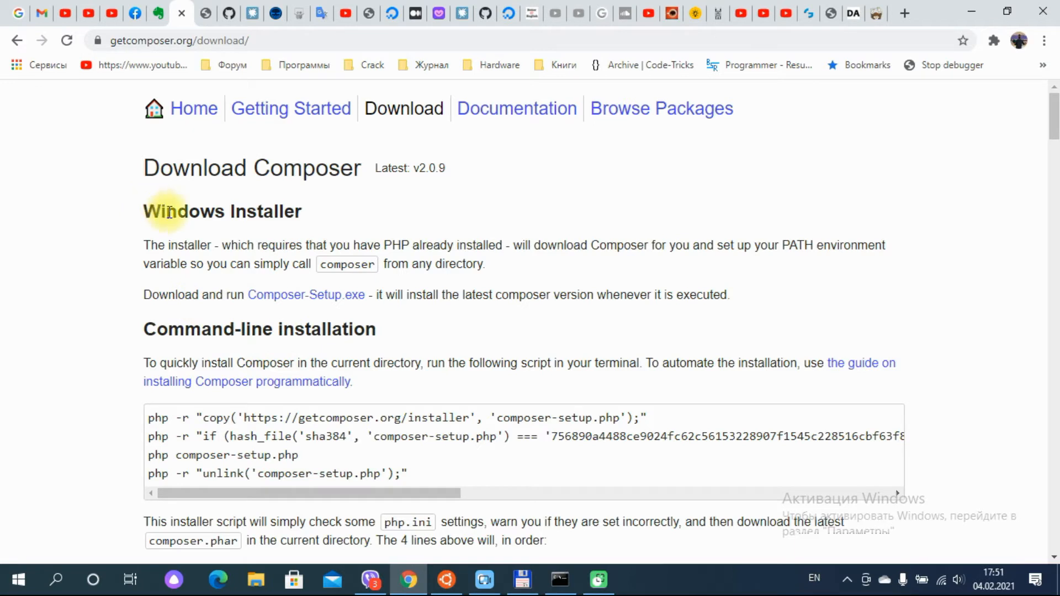
# Download Composer-Setup.exe and start it for all users, leaving Developer mode off.
pyautogui.click(294, 301)
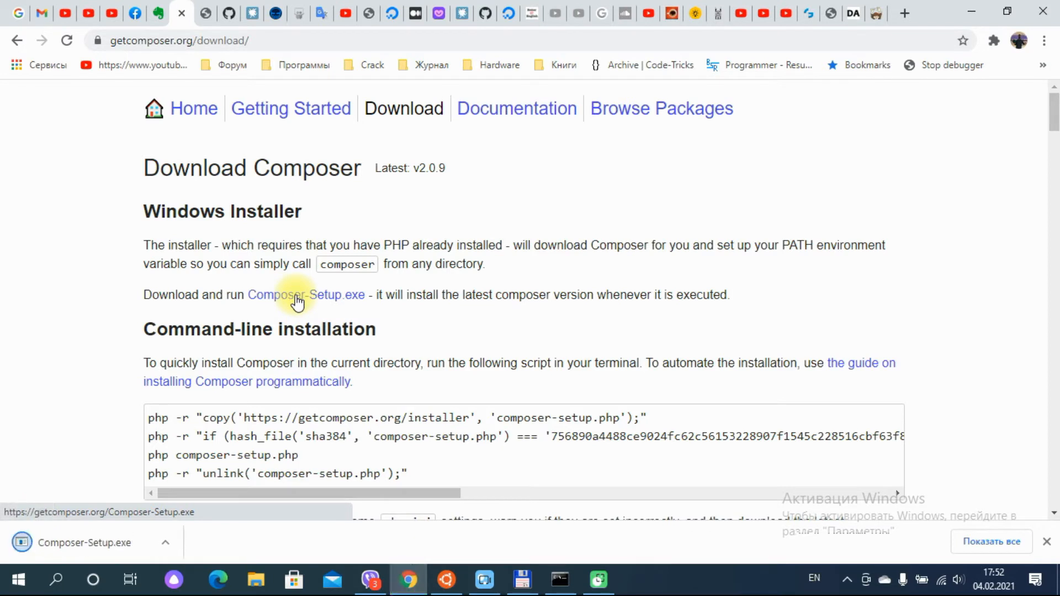
pyautogui.click(97, 548)
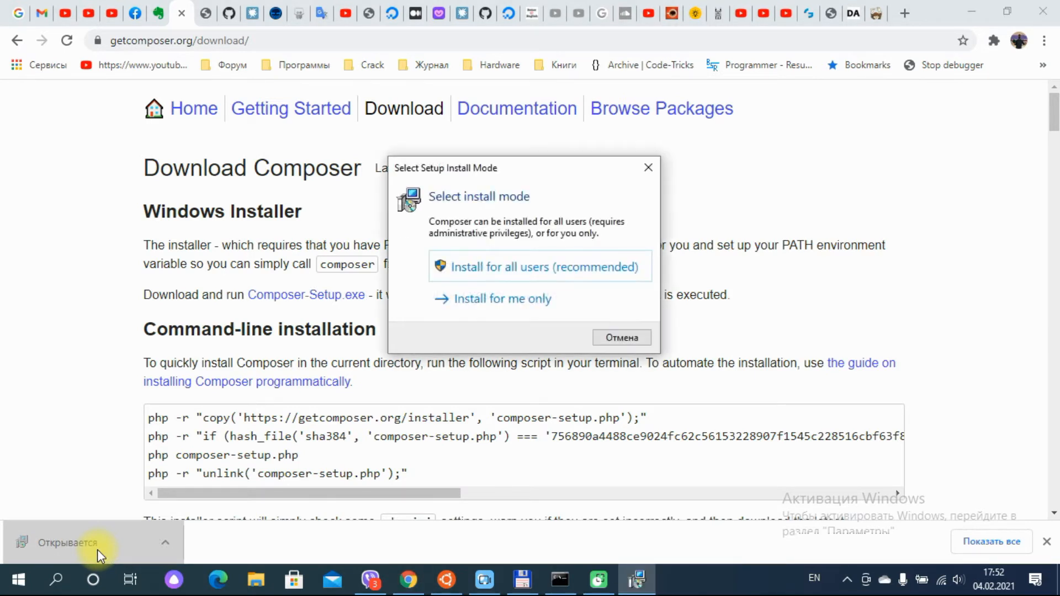
pyautogui.click(474, 270)
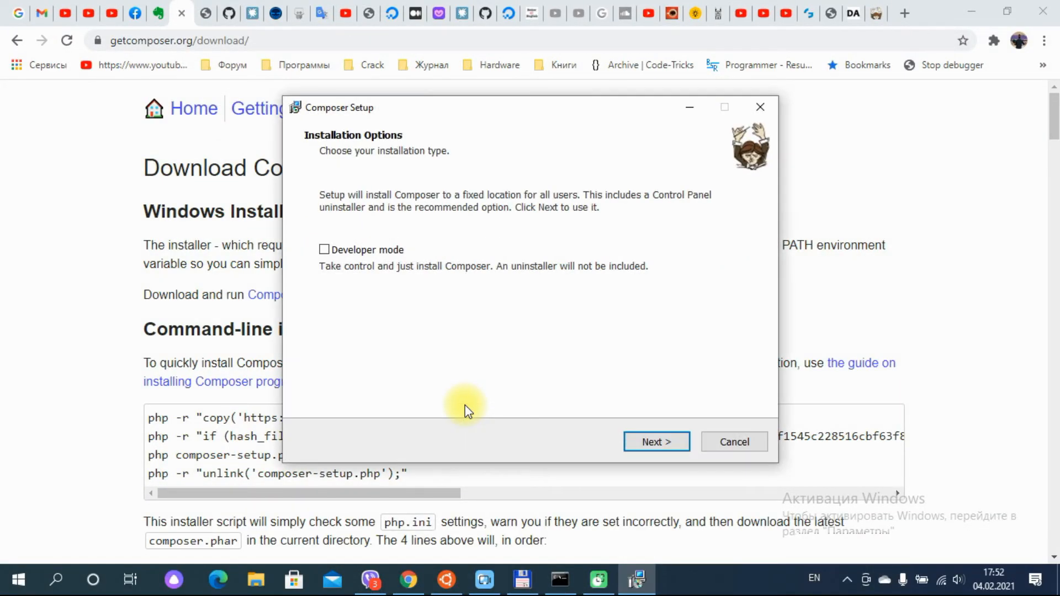
pyautogui.click(655, 444)
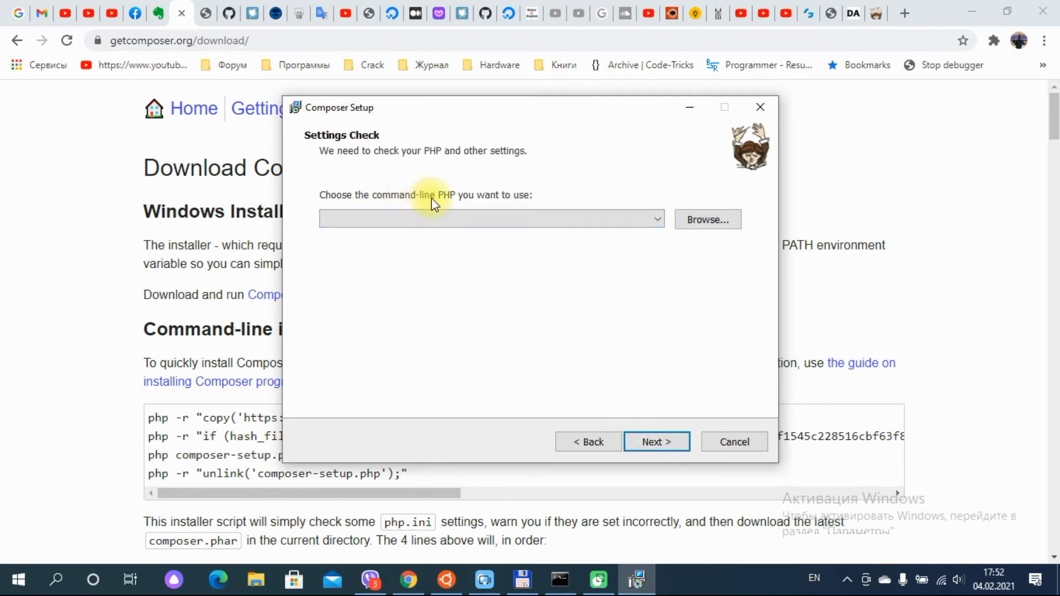
# Choose php.exe from f:\xampp56\php8\ as the command-line PHP and add this PHP to the path.
pyautogui.click(706, 226)
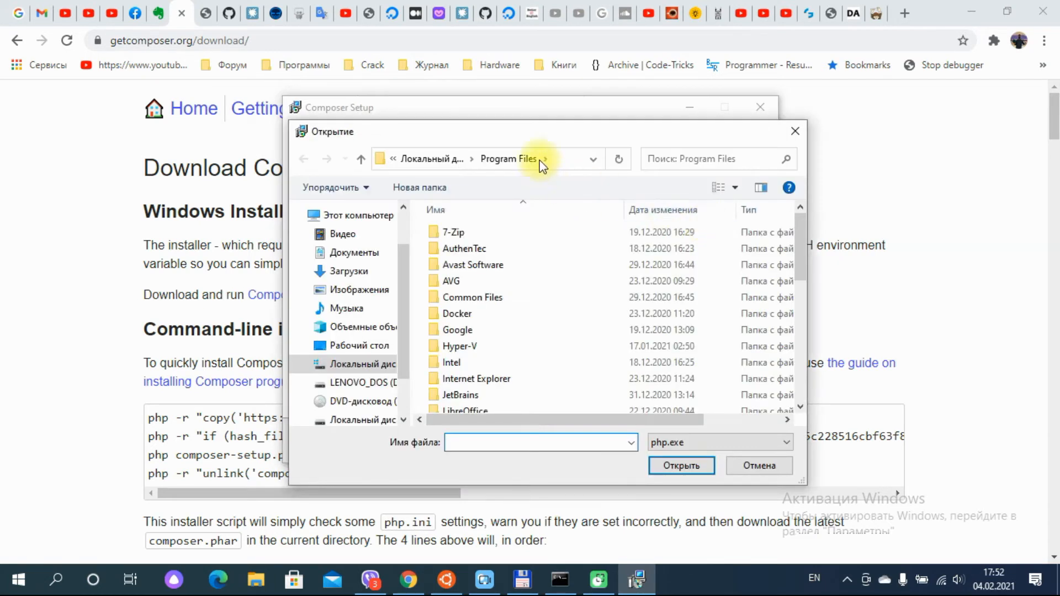
pyautogui.click(563, 157)
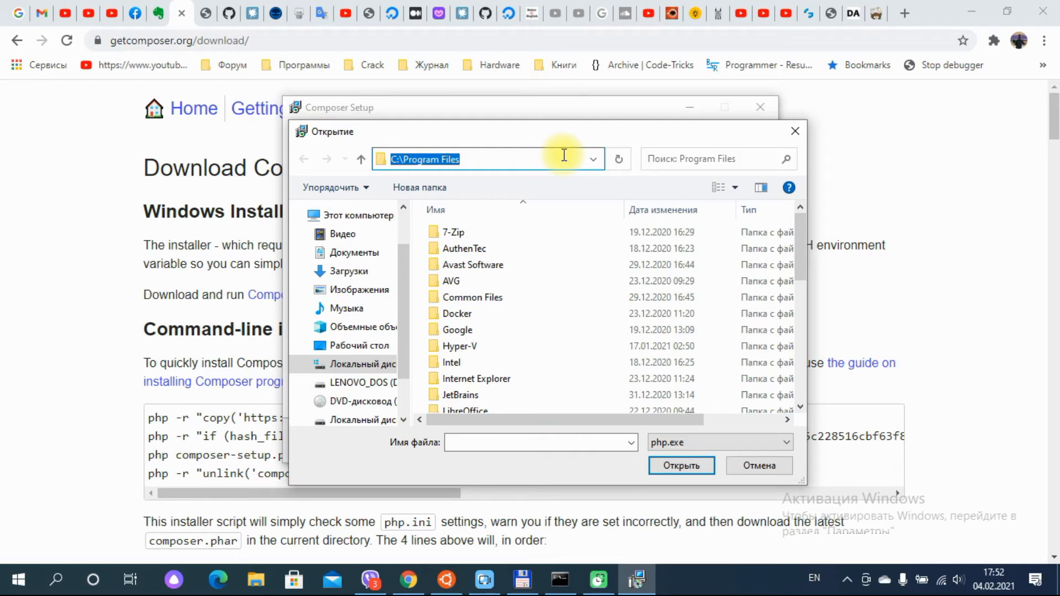
pyautogui.write('f:\\xampp56\\php8\\')
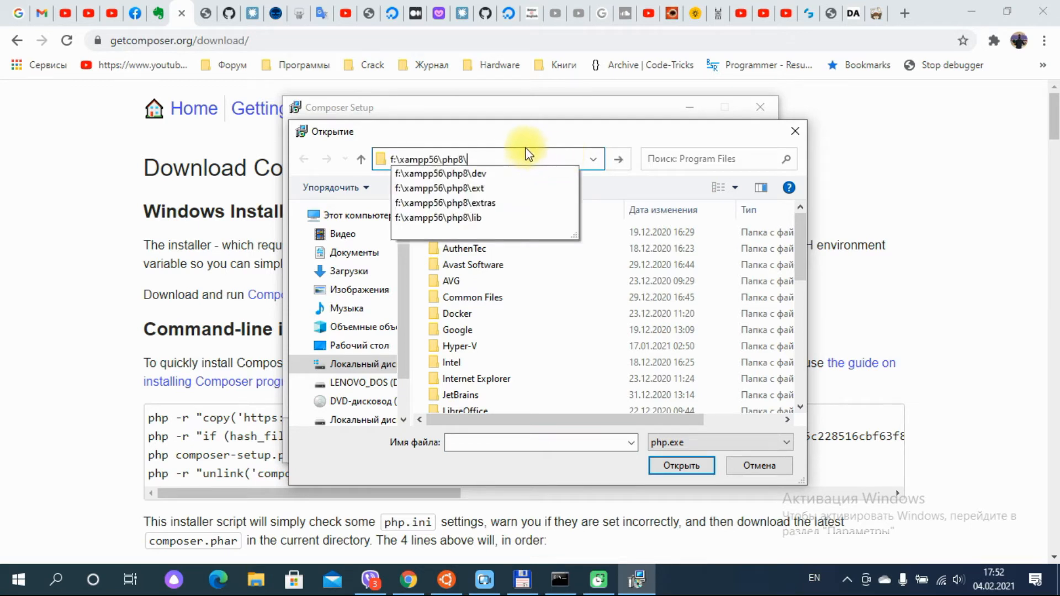
pyautogui.press('Return')
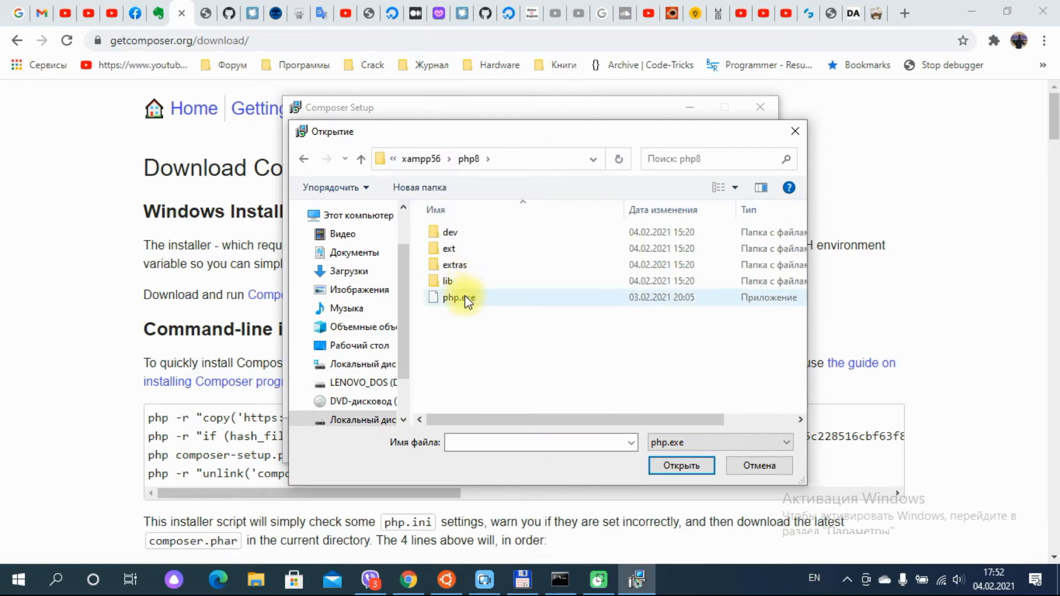
pyautogui.click(467, 301)
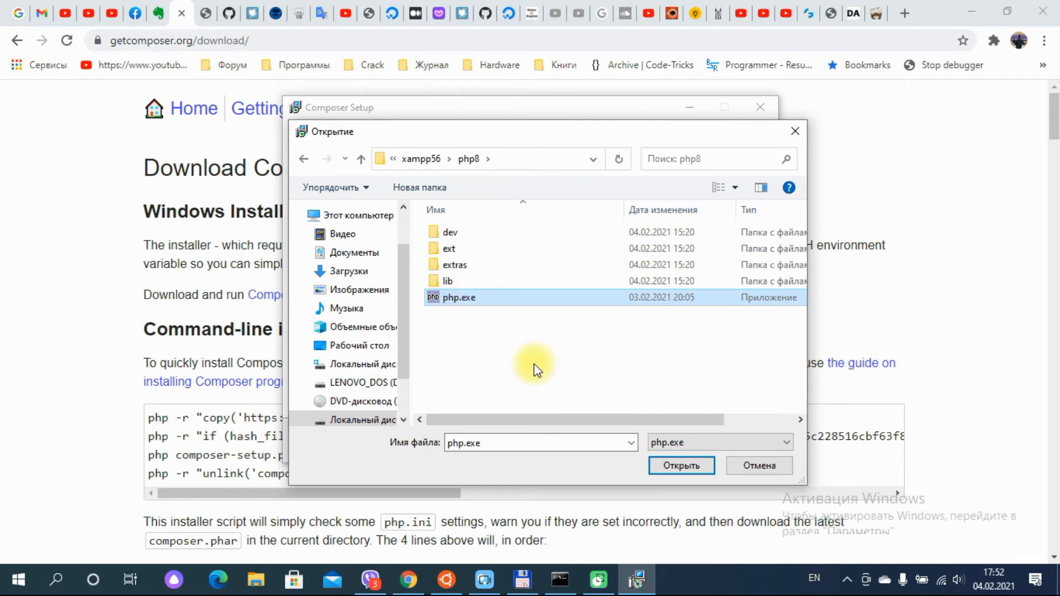
pyautogui.click(667, 462)
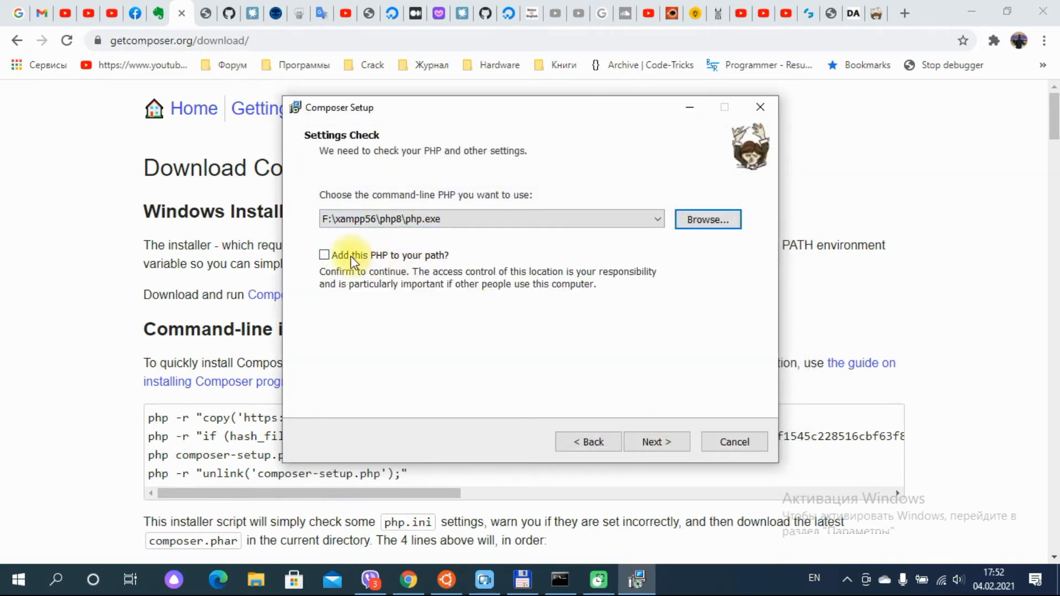
pyautogui.click(330, 255)
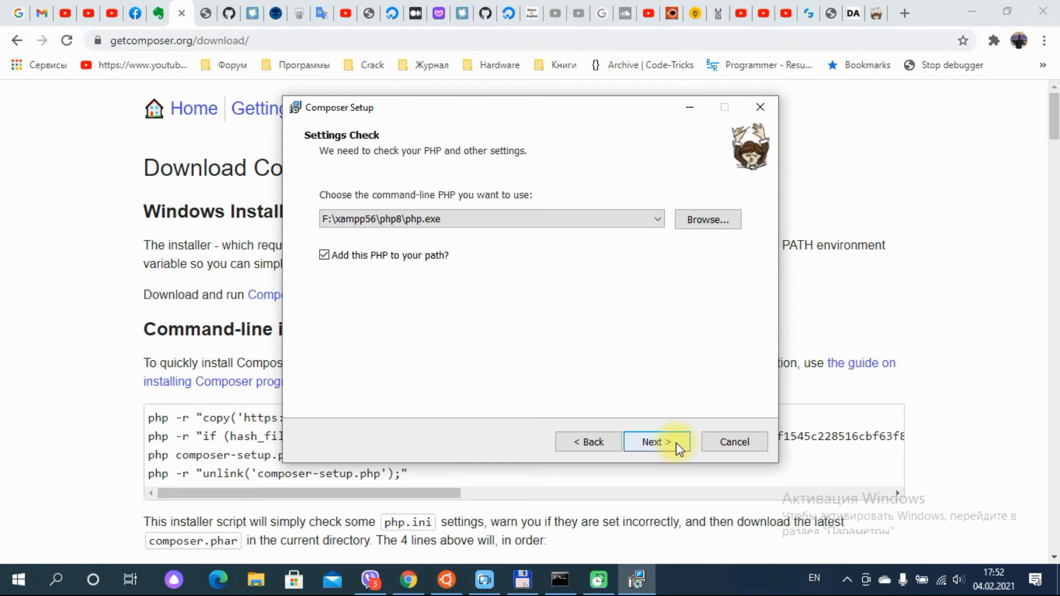
pyautogui.click(657, 442)
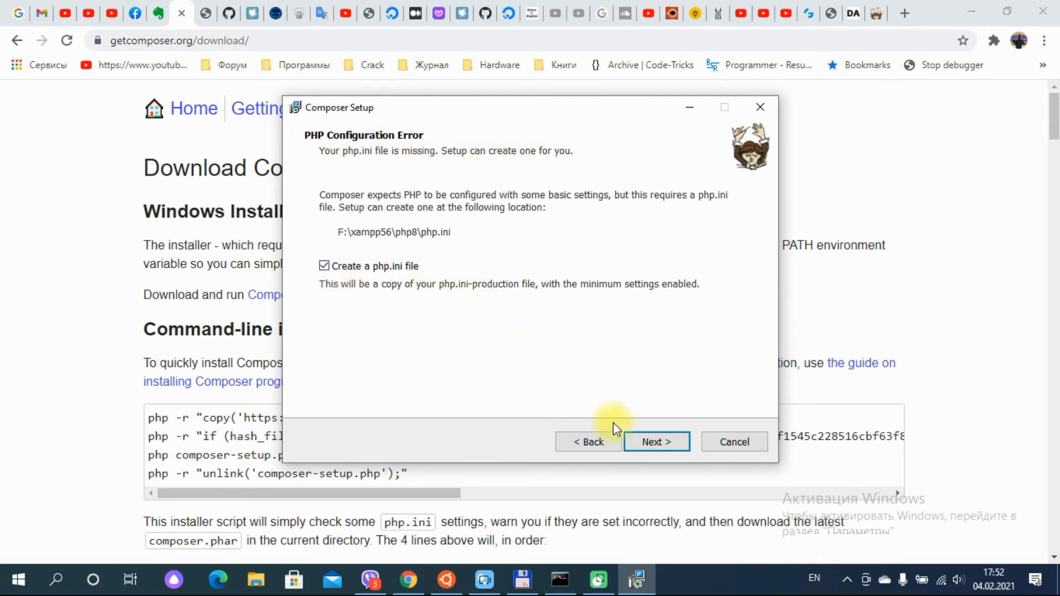
# Complete the Composer installation with a php.ini file created and no proxy server, without viewing the online documentation.
pyautogui.click(634, 442)
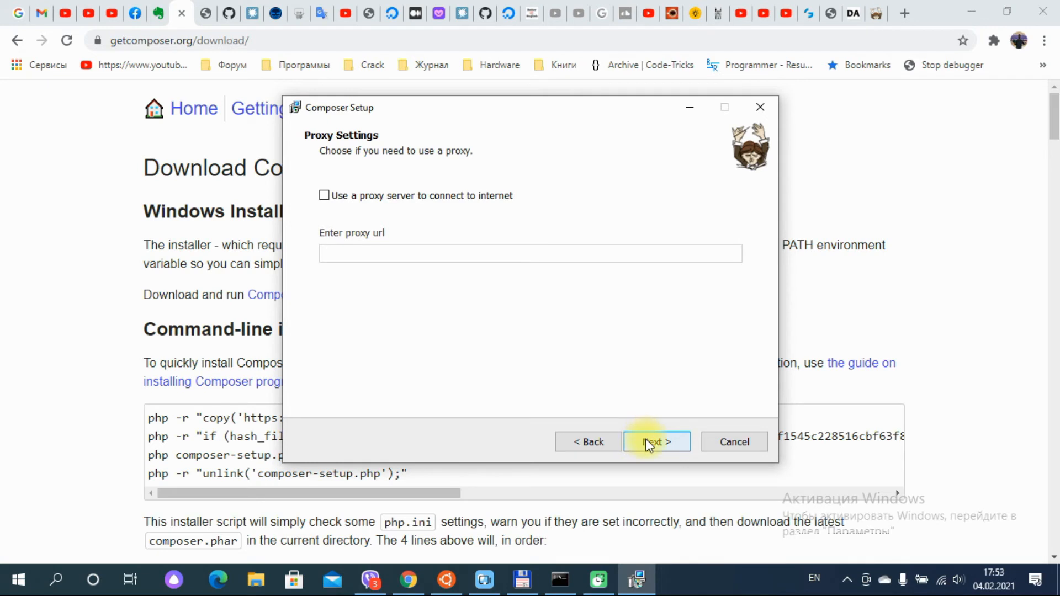
pyautogui.click(650, 444)
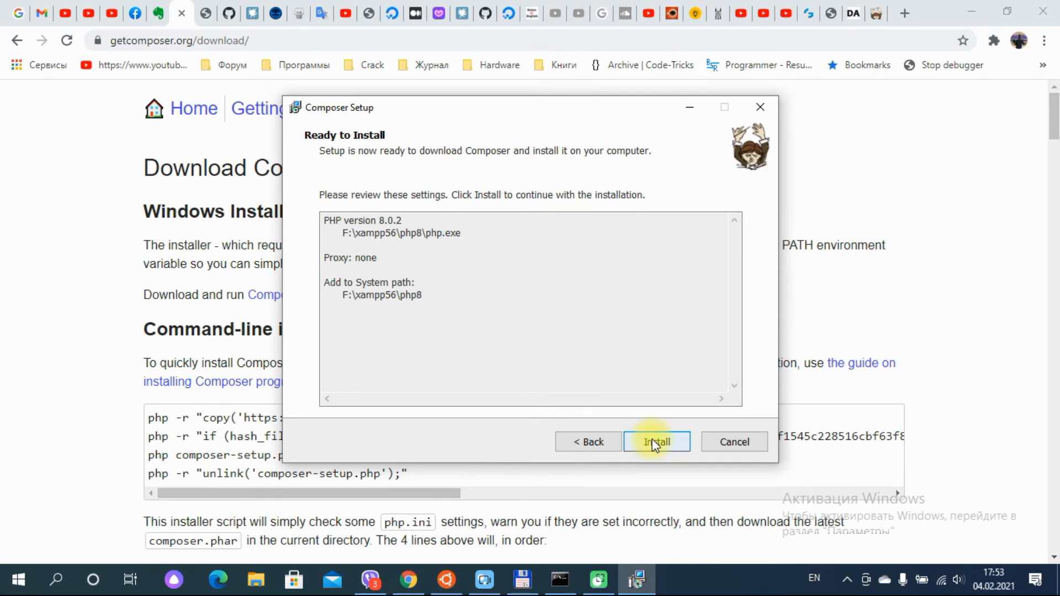
pyautogui.click(655, 445)
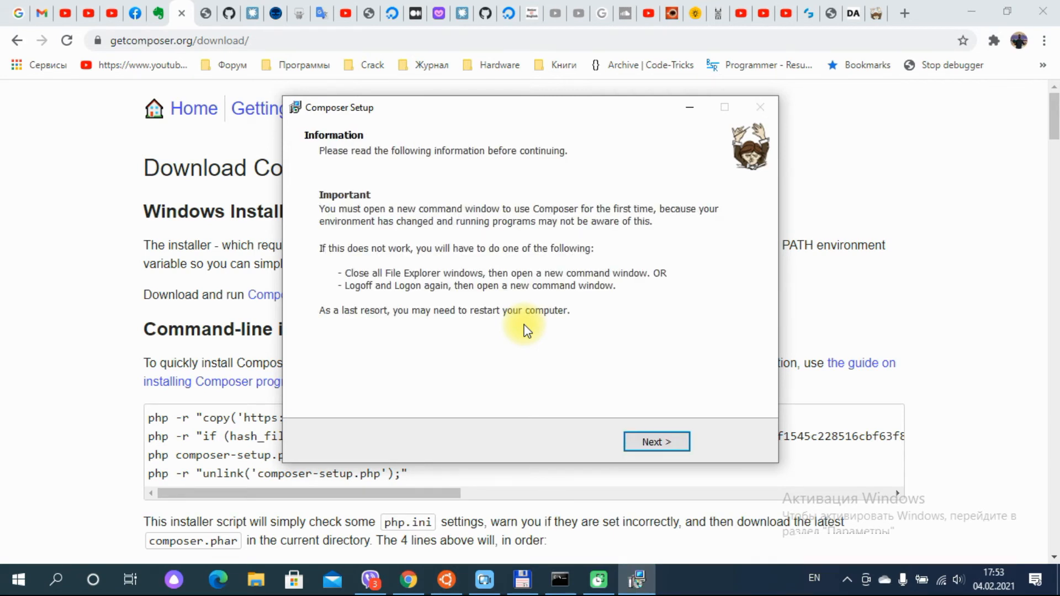
pyautogui.click(647, 446)
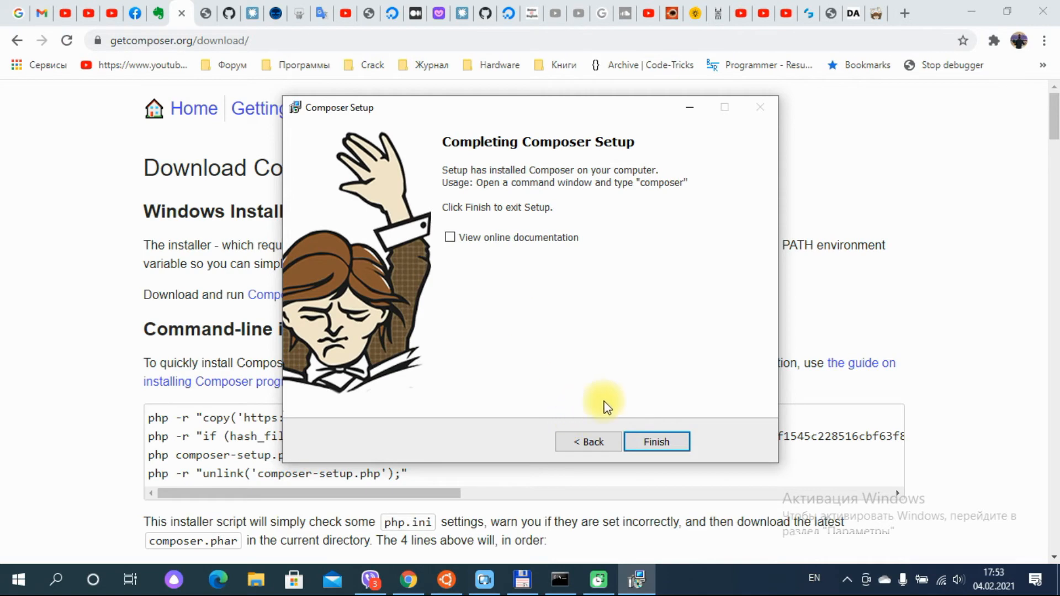
pyautogui.click(643, 444)
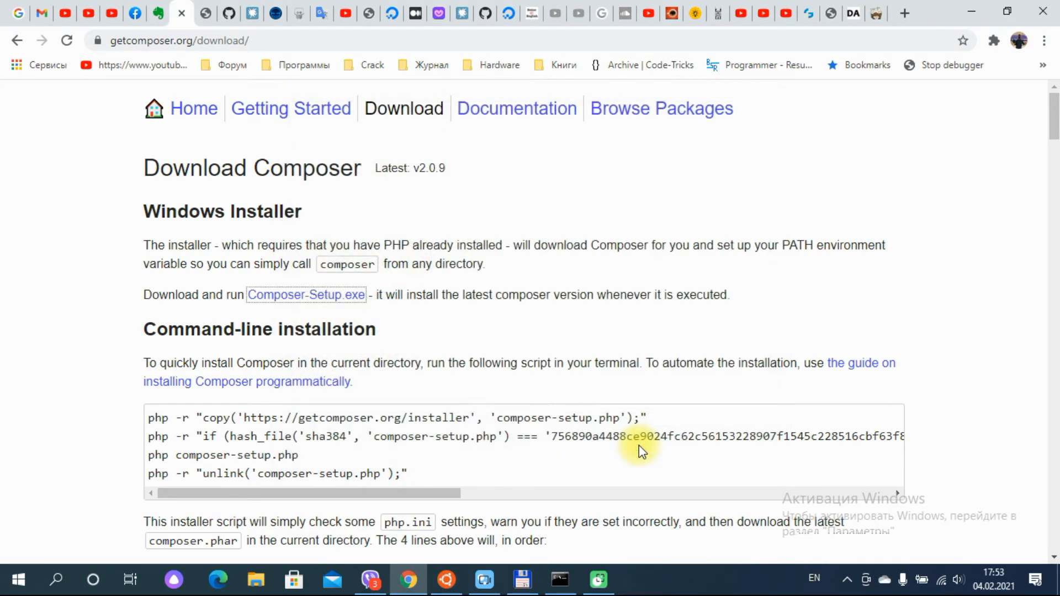
# Switch to the open Command Prompt window and check the PHP version with php -v.
pyautogui.click(567, 579)
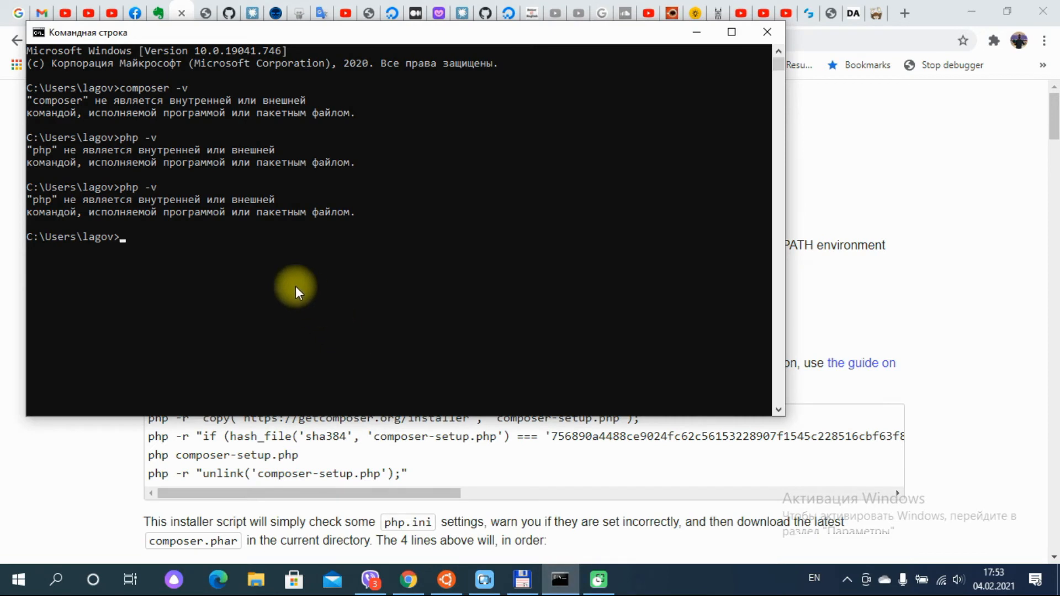
pyautogui.write('php -v')
pyautogui.press('Return')
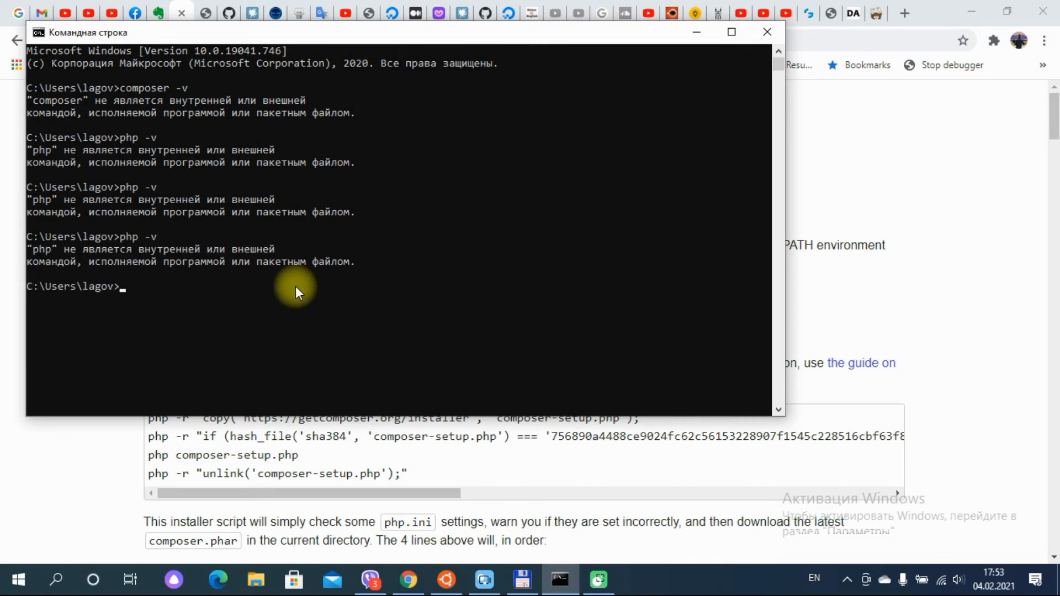
# Close the Command Prompt, open a fresh one and check the PHP version with php -v.
pyautogui.click(767, 32)
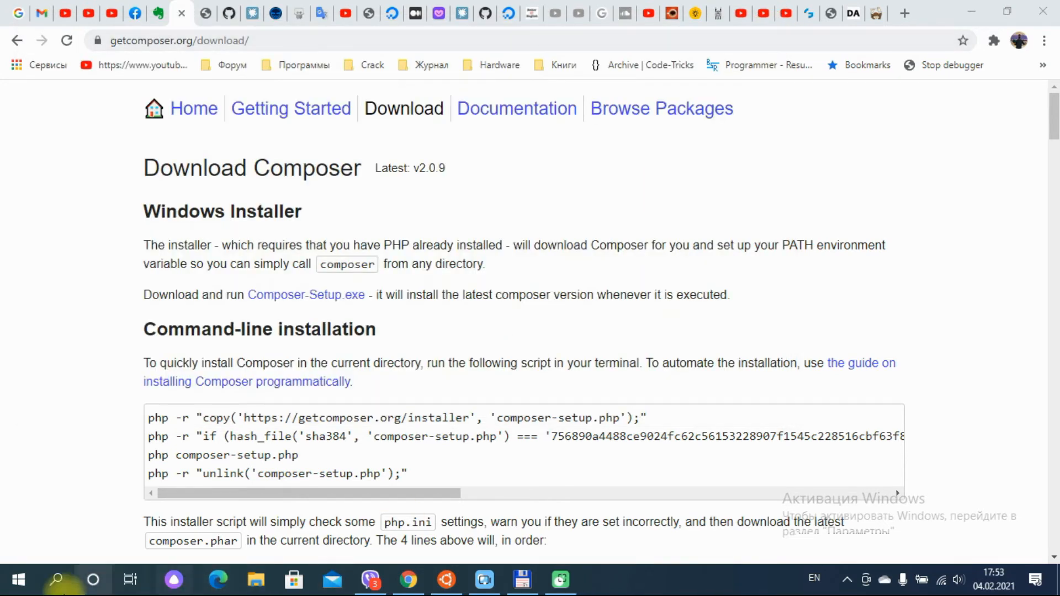
pyautogui.click(51, 577)
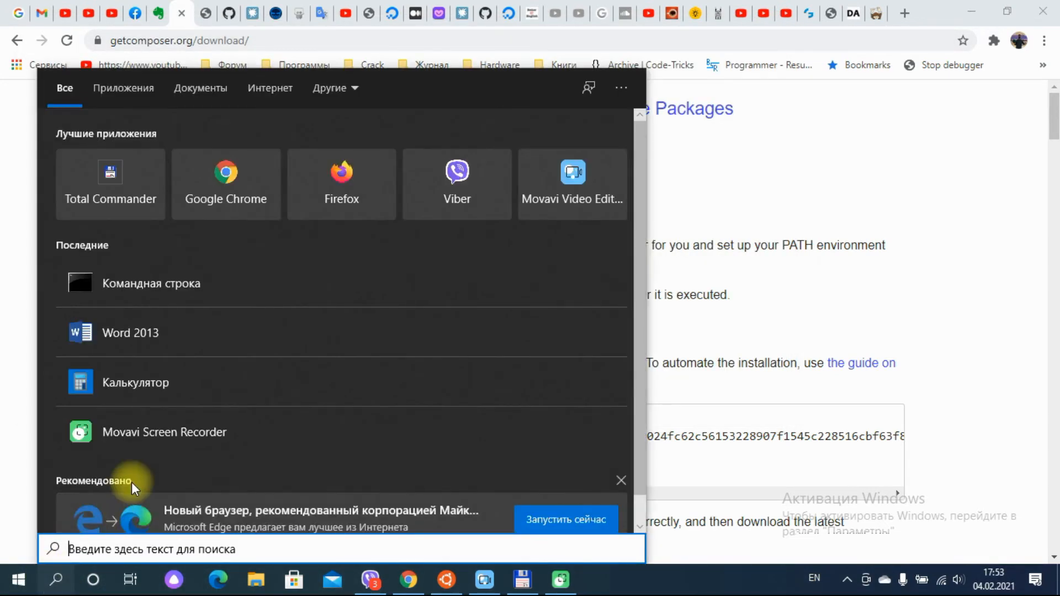
pyautogui.write('cmd')
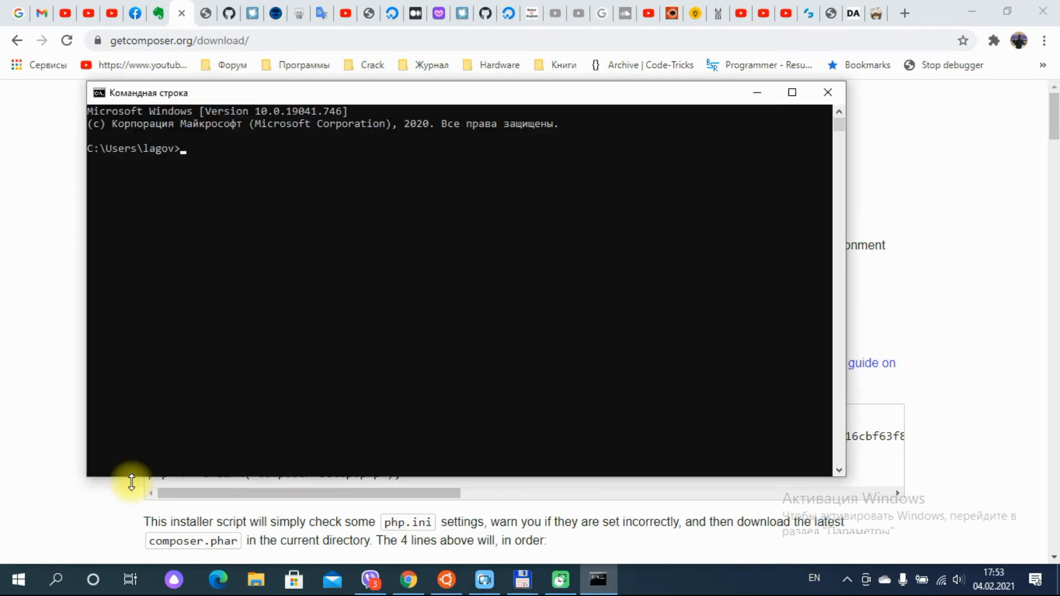
pyautogui.write('php -v')
pyautogui.press('Return')
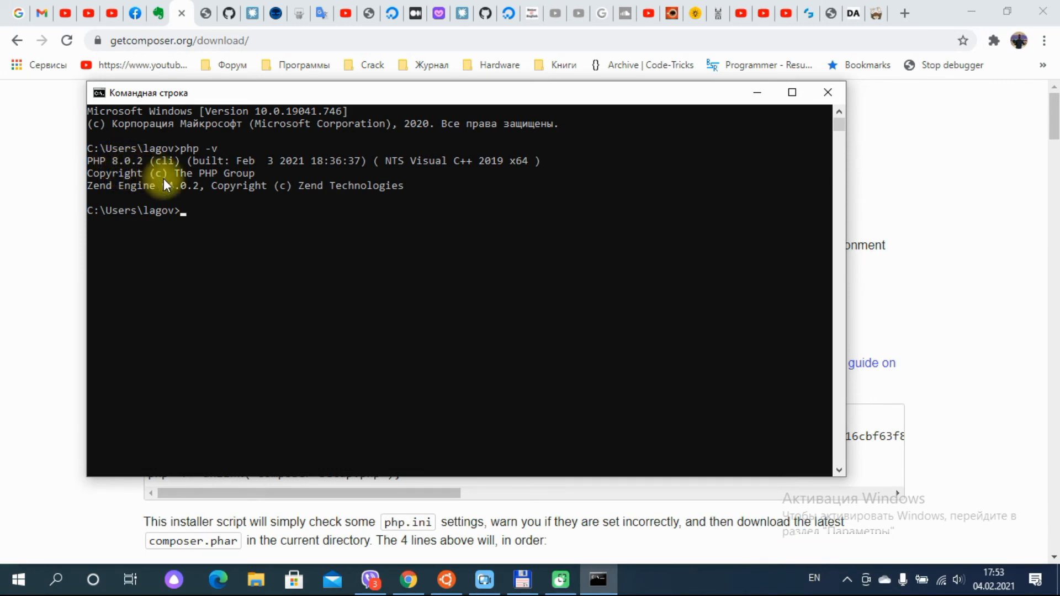
# Switch to the Evernote note in the browser and review the instructions from section 4, Test PHP, through section 6, Test Composer.
pyautogui.click(967, 244)
pyautogui.click(160, 16)
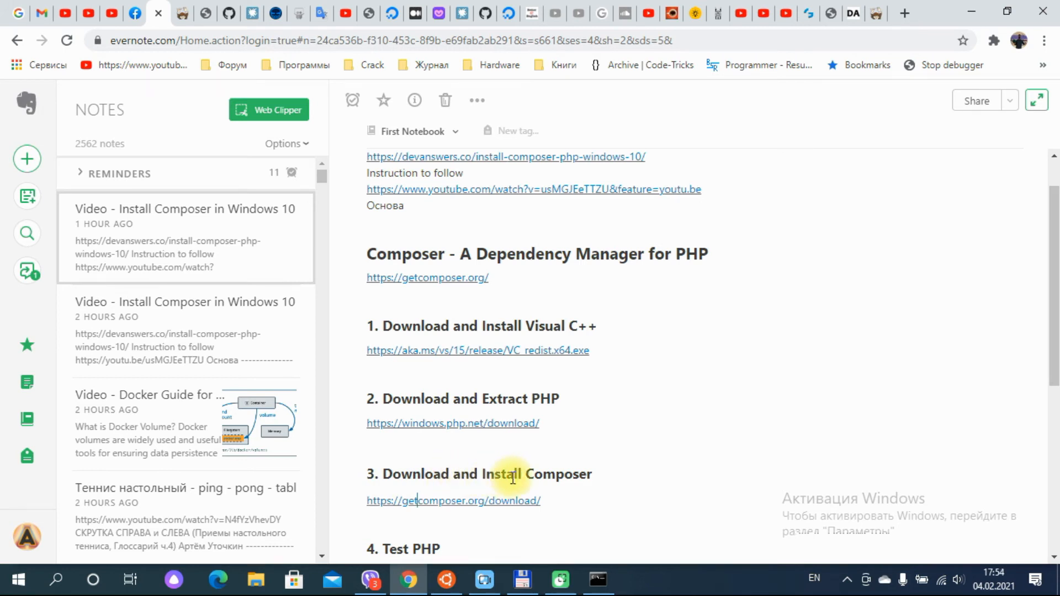
pyautogui.moveTo(514, 503)
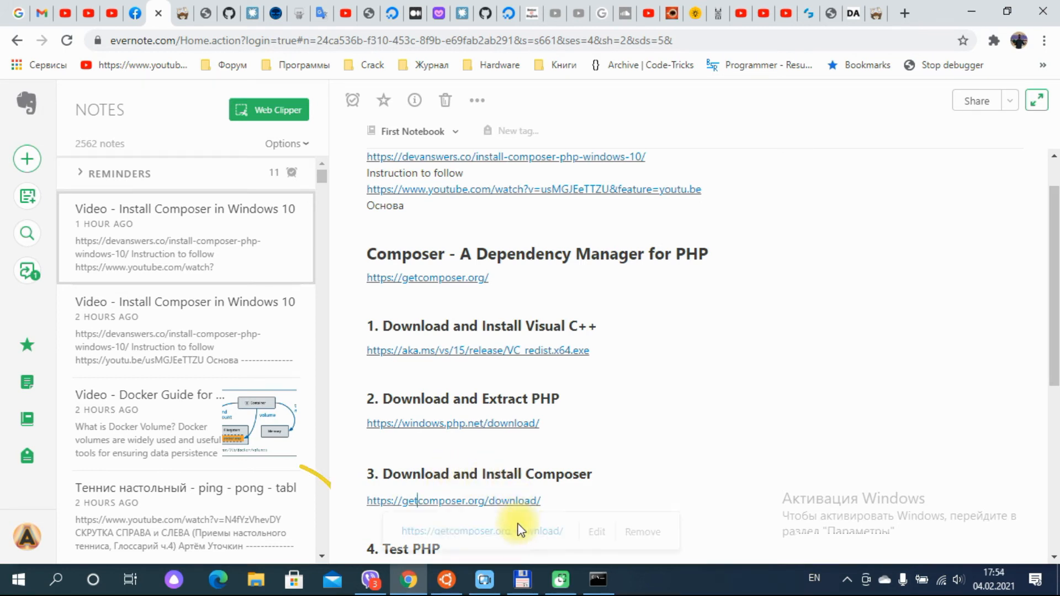
pyautogui.click(371, 548)
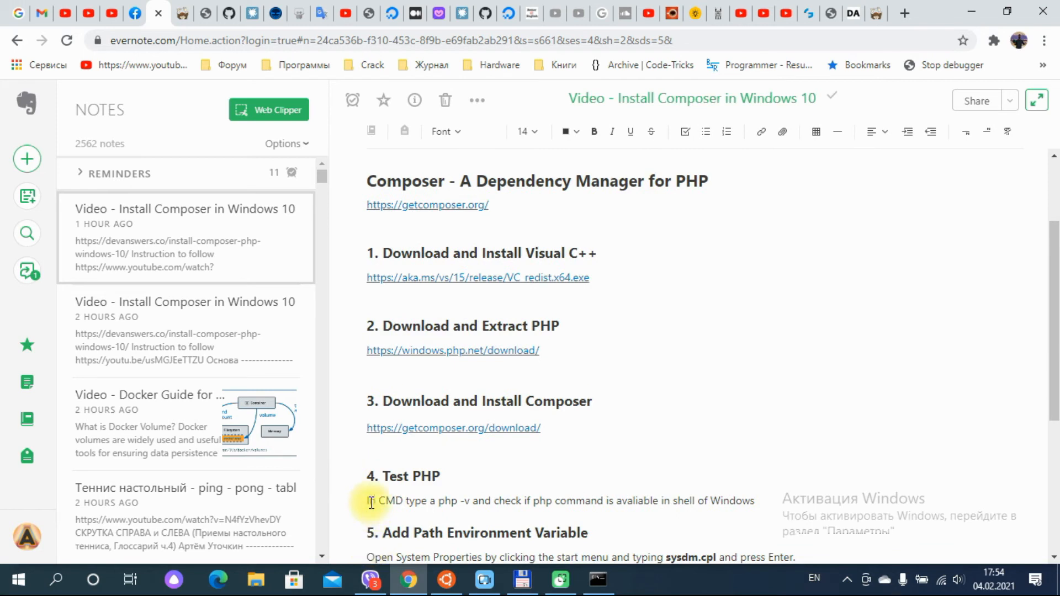
pyautogui.click(379, 483)
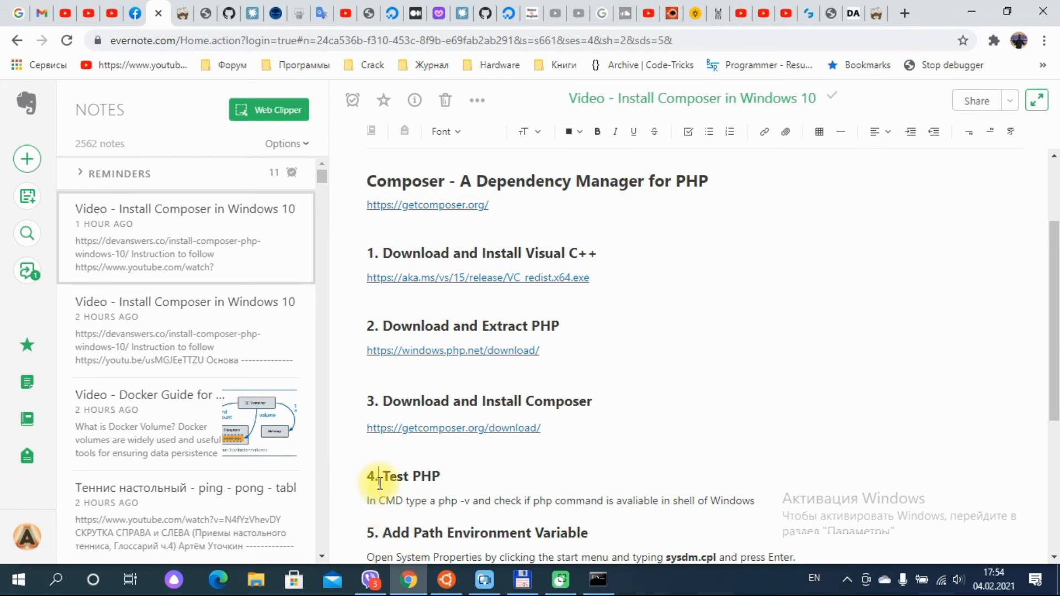
pyautogui.click(462, 501)
pyautogui.press('Down')
pyautogui.press('Down')
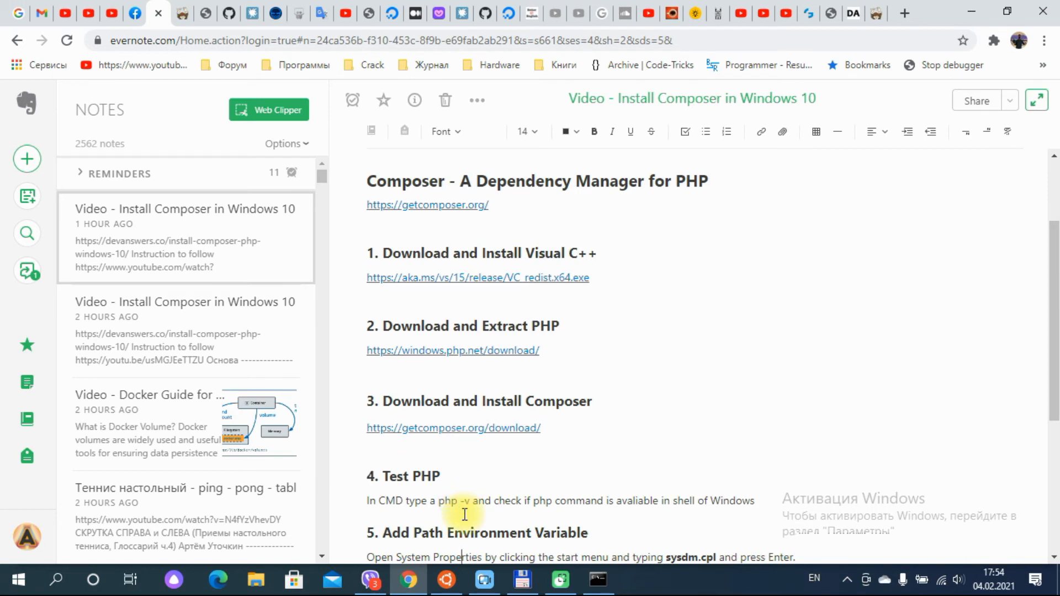
pyautogui.press('Down')
pyautogui.press('Down')
pyautogui.press('Down')
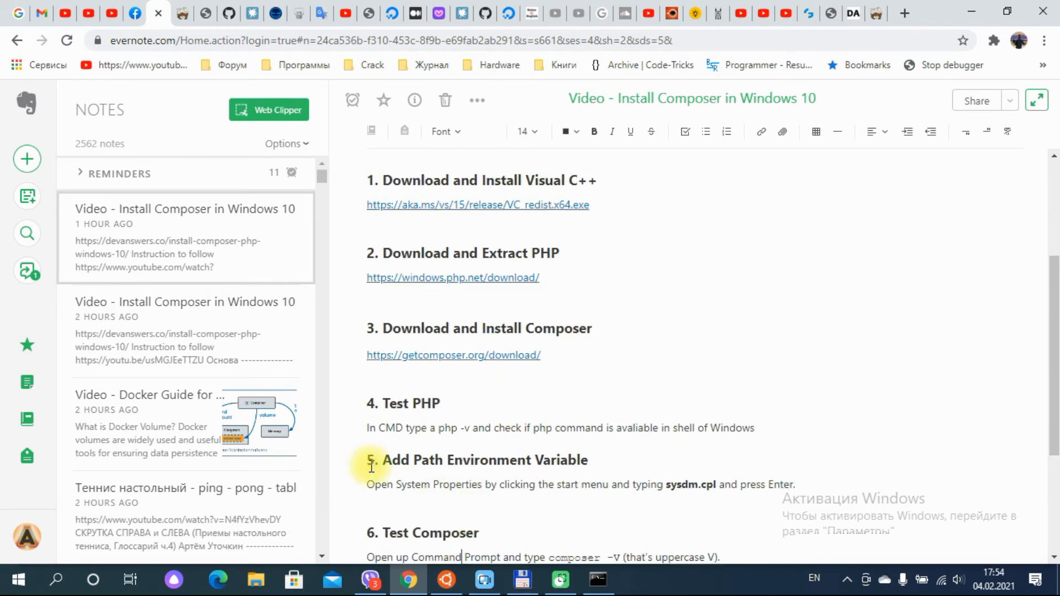
# Append "(optional)" to the heading "5. Add Path Environment Variable" in the note.
pyautogui.click(602, 461)
pyautogui.write('(')
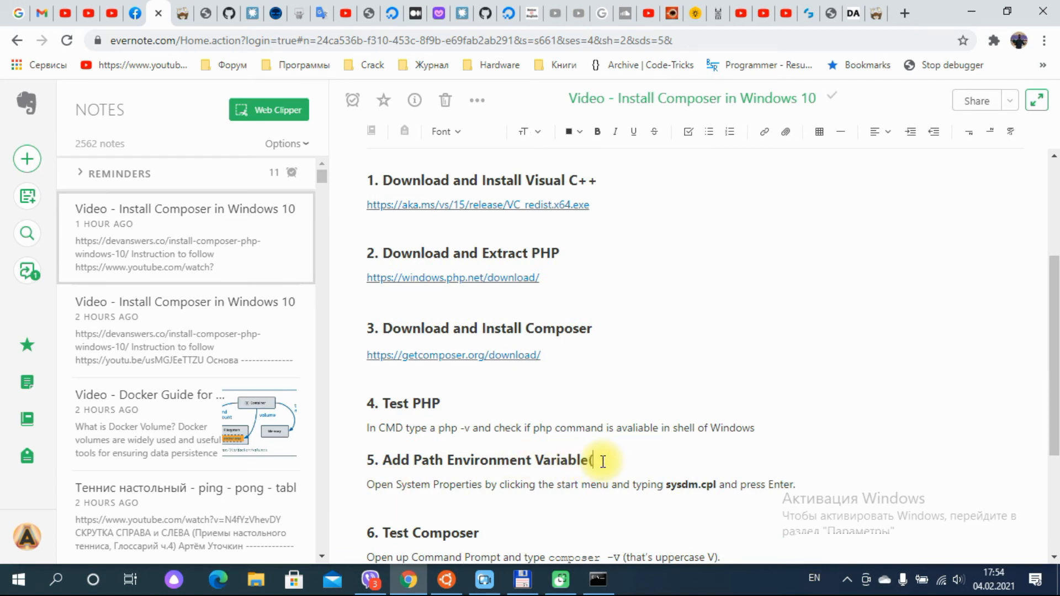
pyautogui.write('optional)')
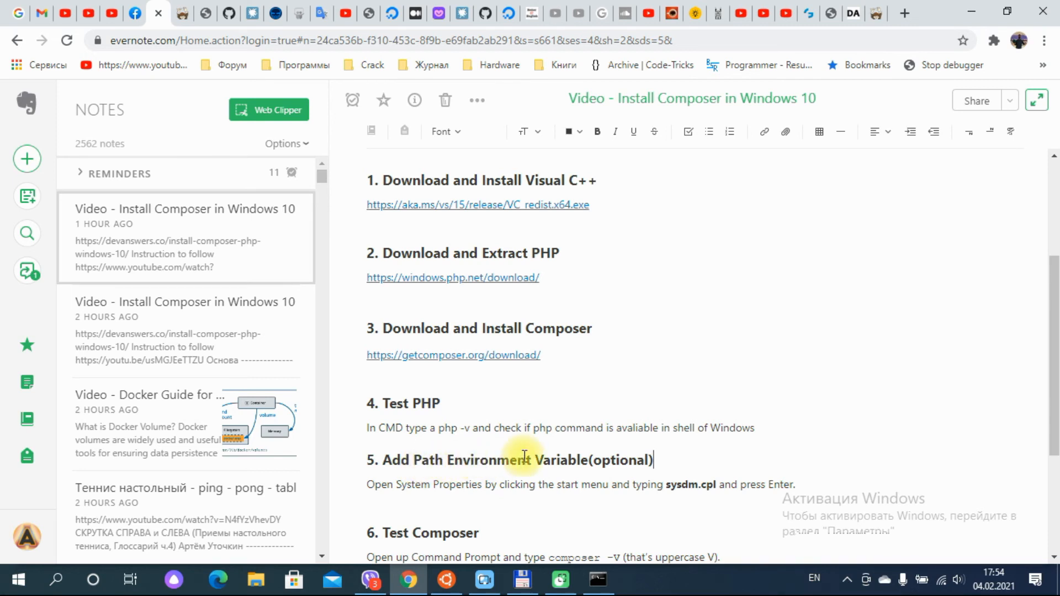
# Go on to the Test Composer section of the note and run composer -v in the open Command Prompt window.
pyautogui.click(594, 480)
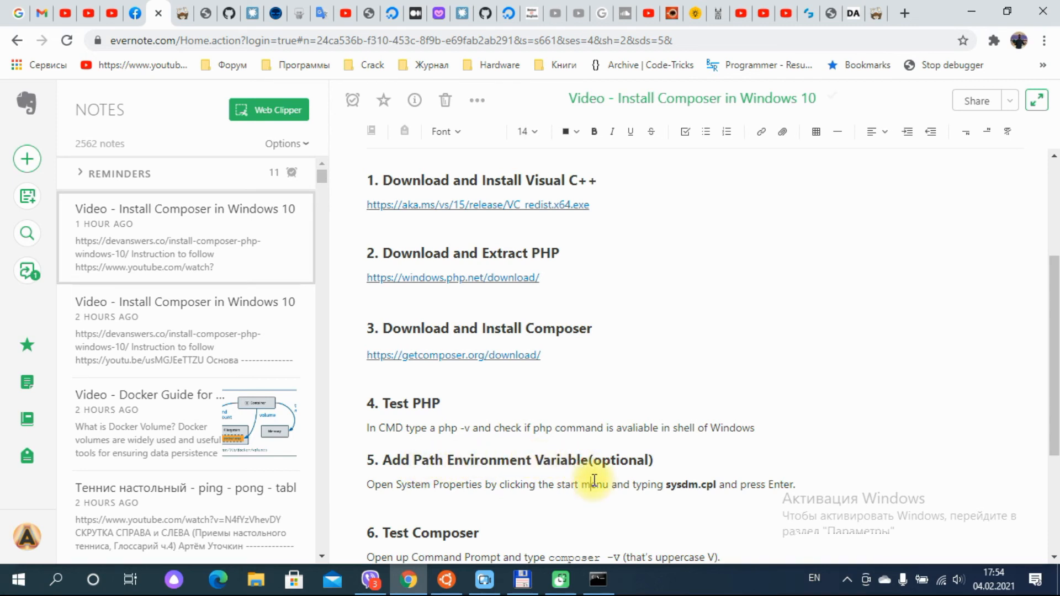
pyautogui.press('Down')
pyautogui.press('Down')
pyautogui.press('Down')
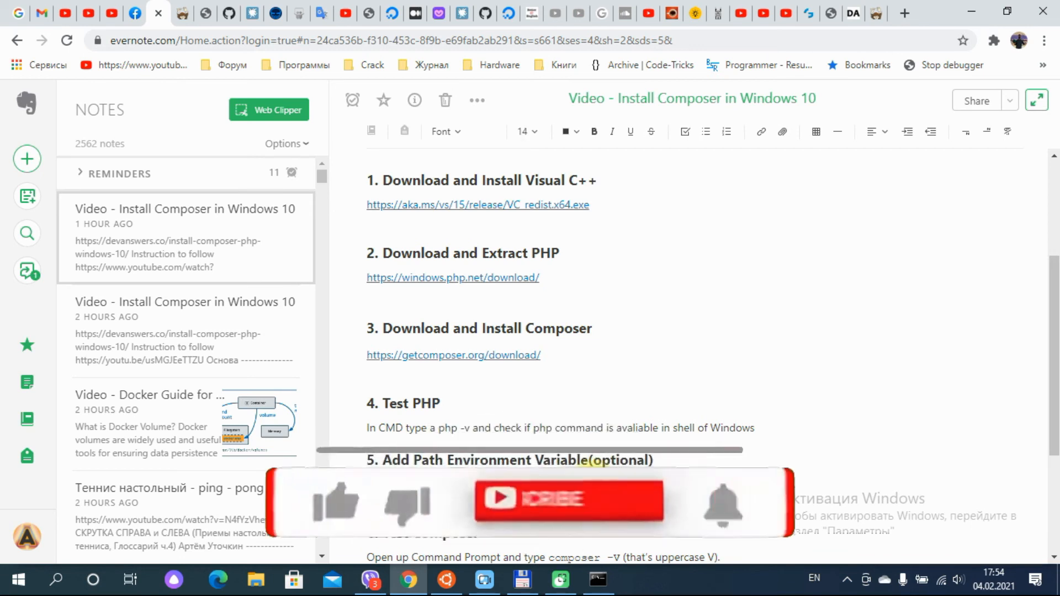
pyautogui.press('Up')
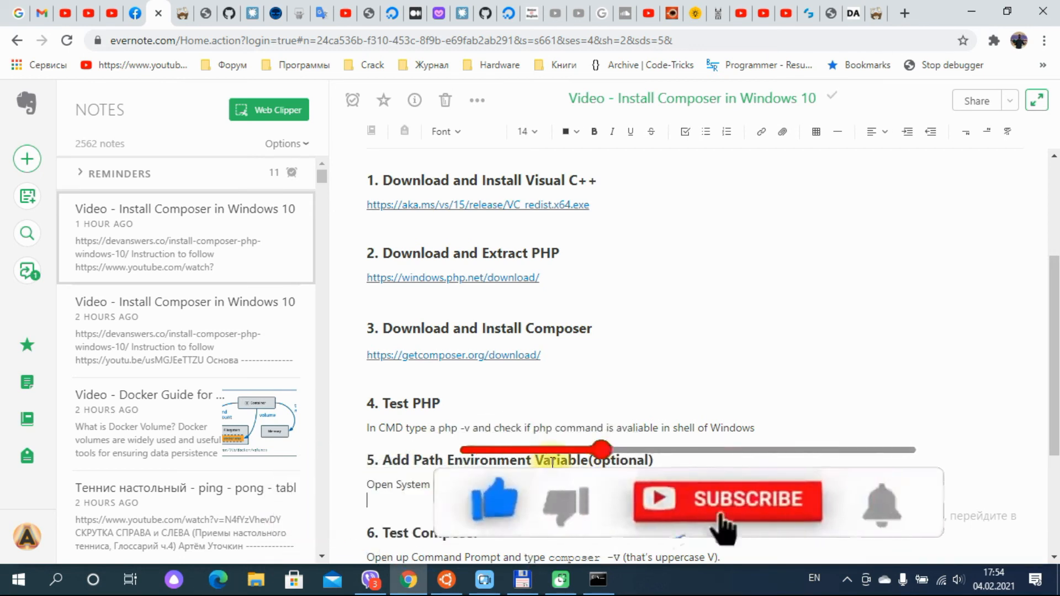
pyautogui.press('Down')
pyautogui.press('Down')
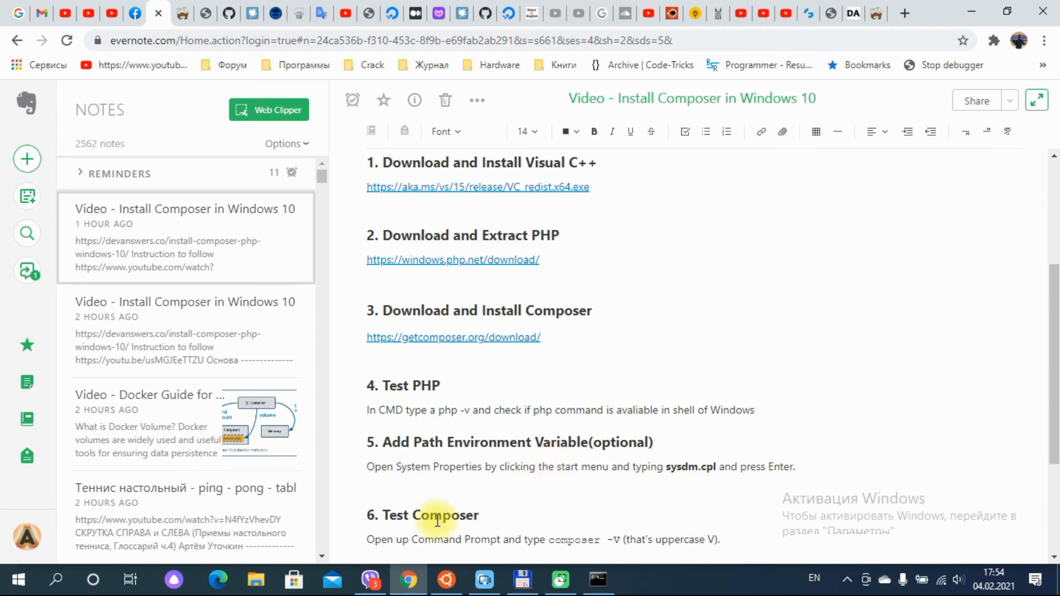
pyautogui.hotkey('alt', 'Tab')
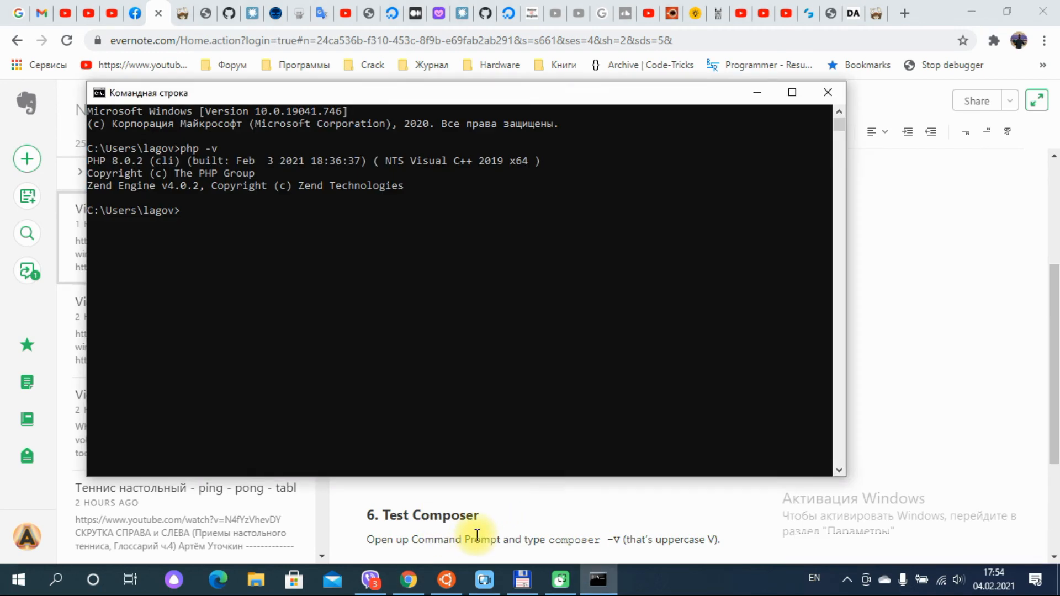
pyautogui.write('composer -v')
pyautogui.press('Return')
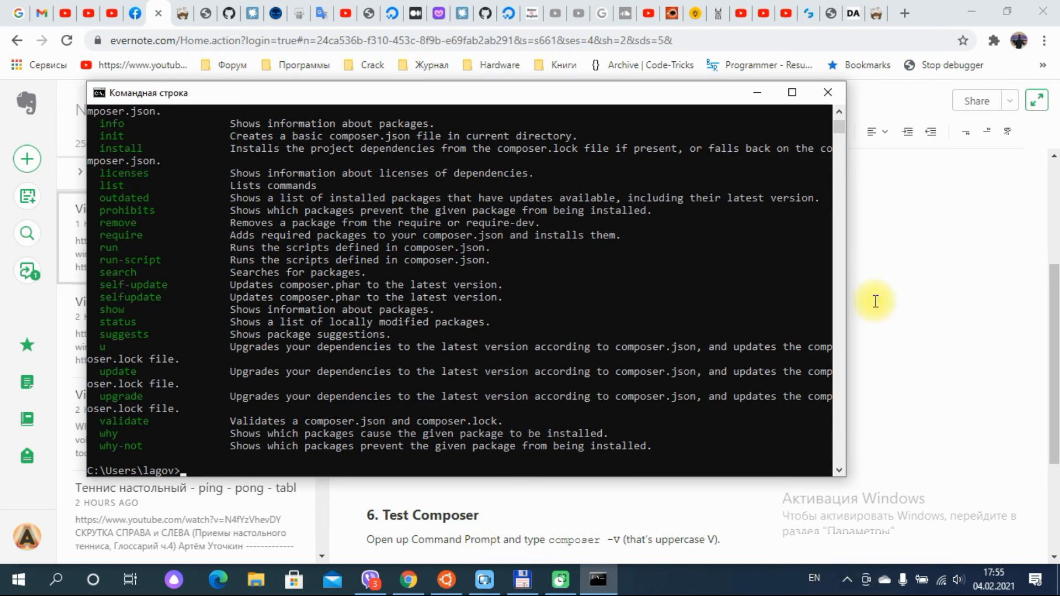
# Examine the composer -v output in Command Prompt from the list of available commands back up to the Composer version line.
pyautogui.click(839, 112)
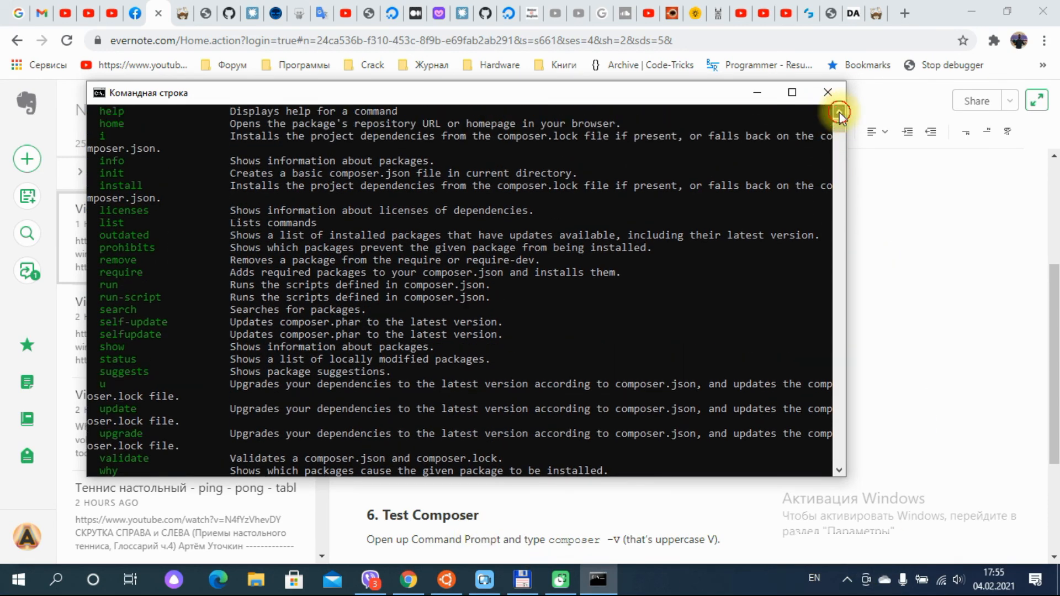
pyautogui.click(839, 112)
pyautogui.click(839, 112)
pyautogui.click(839, 112)
pyautogui.click(839, 112)
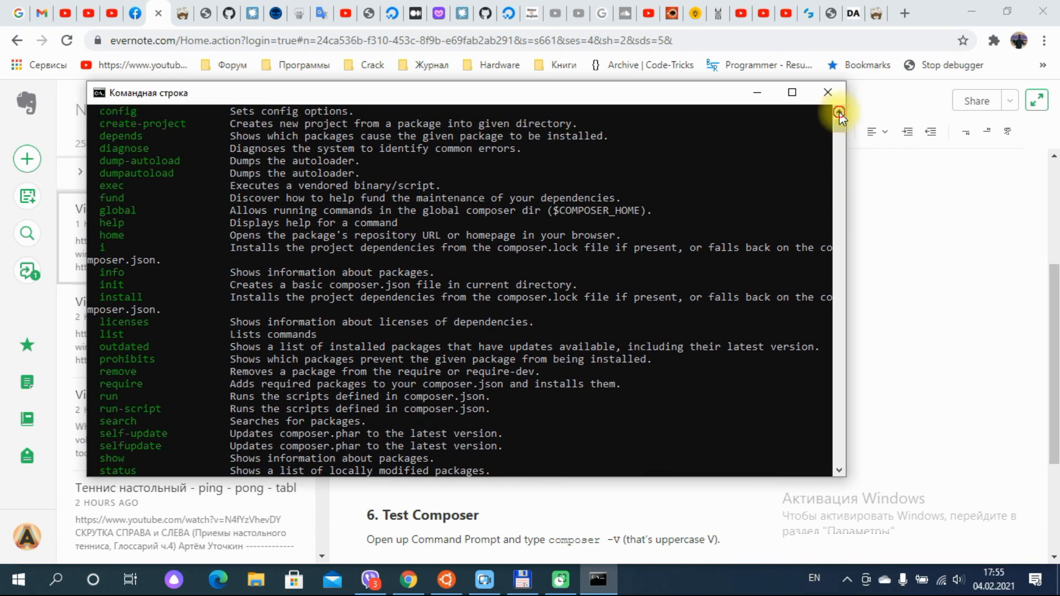
pyautogui.click(839, 112)
pyautogui.click(838, 112)
pyautogui.click(839, 112)
pyautogui.click(838, 112)
pyautogui.click(839, 112)
pyautogui.click(839, 111)
pyautogui.click(839, 111)
pyautogui.click(839, 111)
pyautogui.click(839, 111)
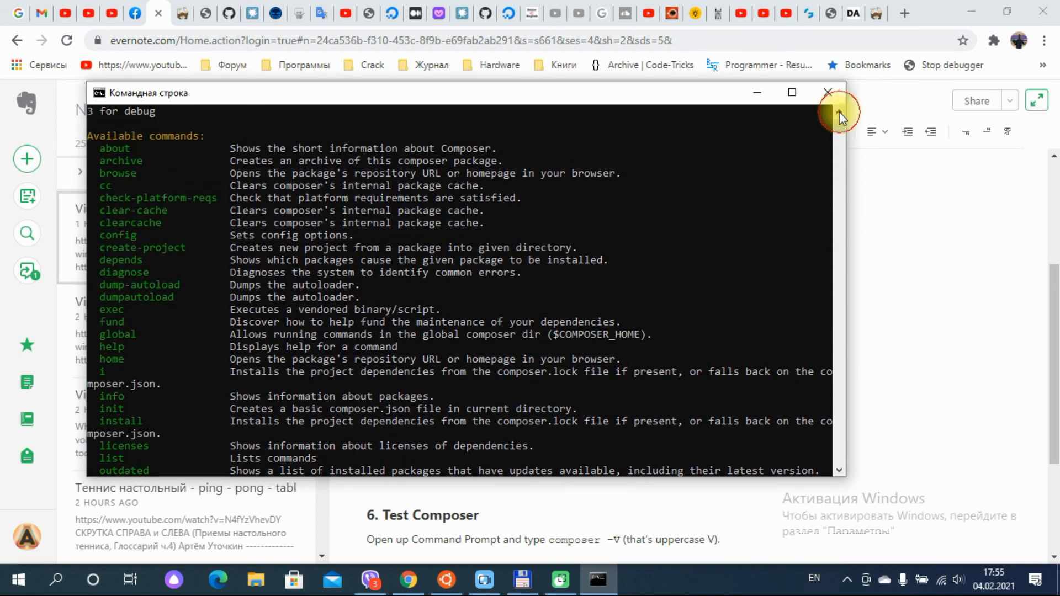
pyautogui.click(839, 111)
pyautogui.click(839, 111)
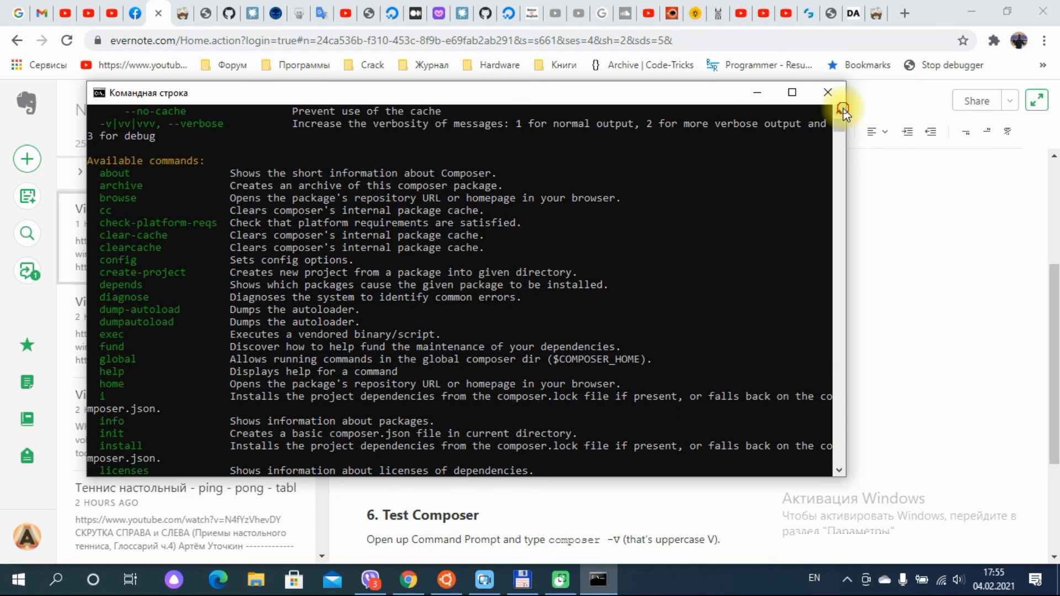
pyautogui.click(839, 112)
pyautogui.click(839, 112)
pyautogui.click(839, 111)
pyautogui.click(839, 111)
pyautogui.click(839, 112)
pyautogui.click(839, 112)
pyautogui.click(838, 112)
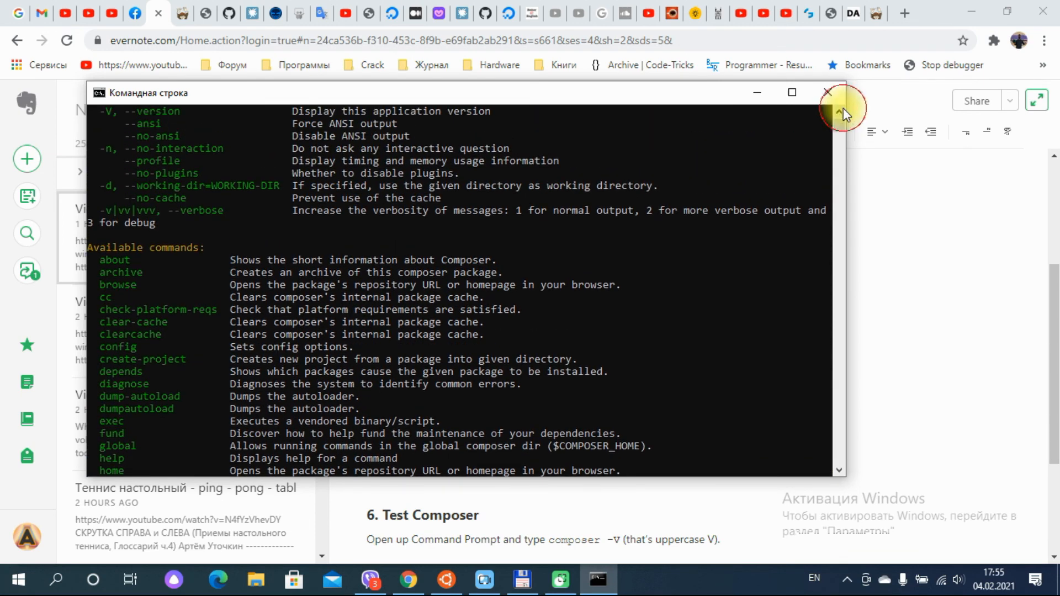
pyautogui.click(839, 112)
pyautogui.click(840, 112)
pyautogui.click(839, 112)
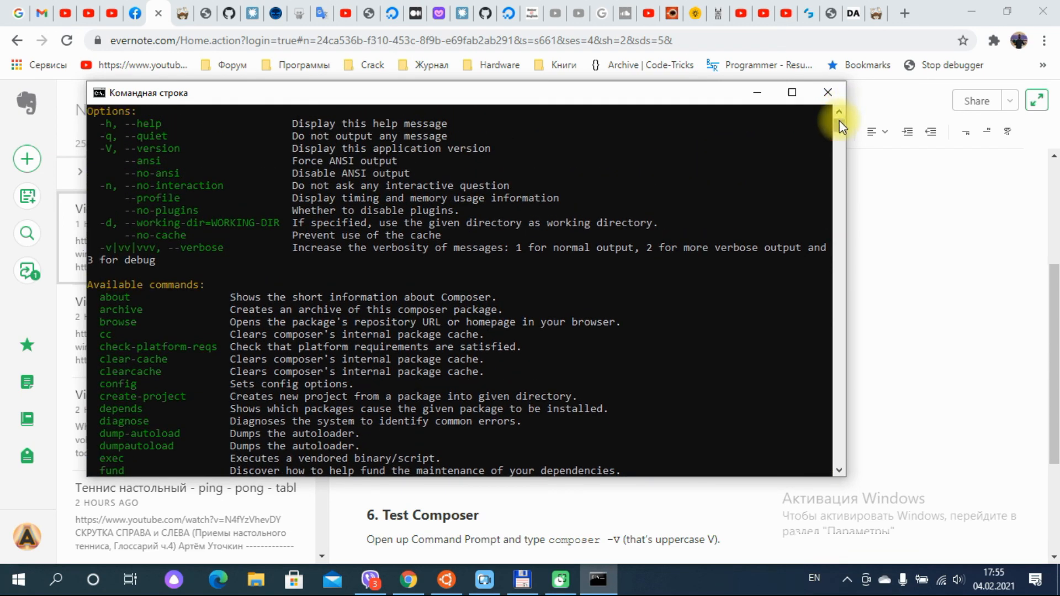
pyautogui.moveTo(839, 121); pyautogui.dragTo(839, 115)
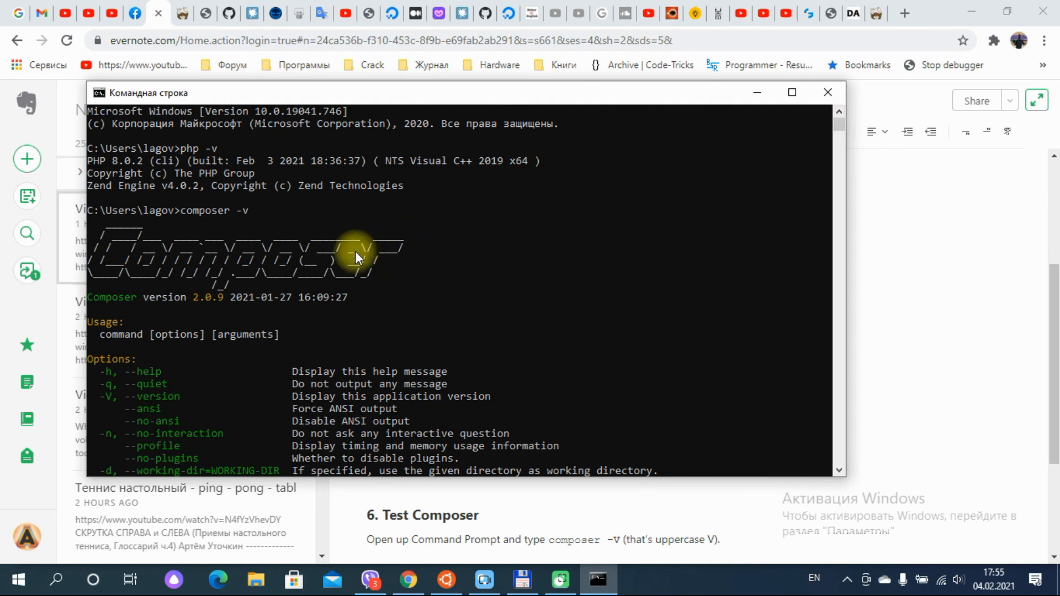